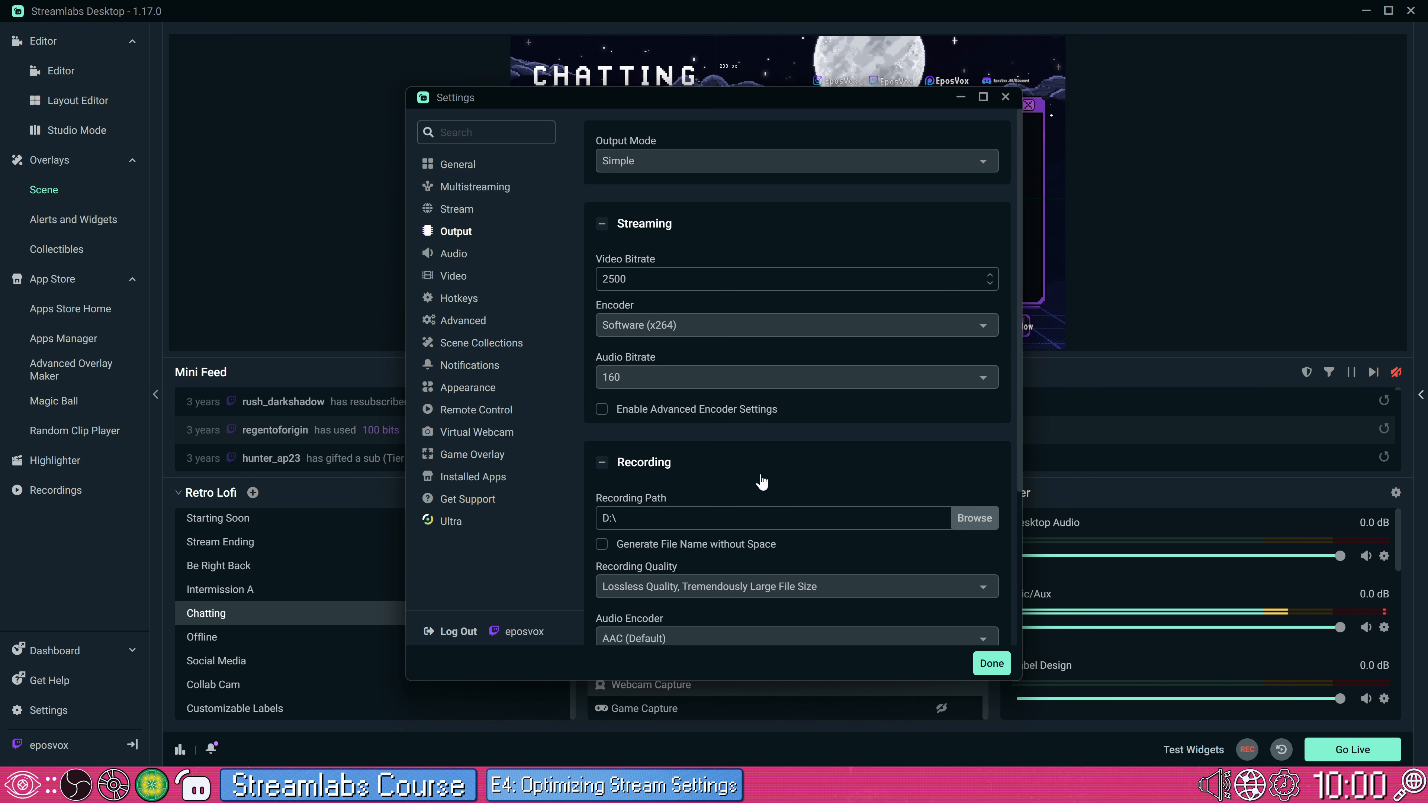
# - Look over the streaming and recording output settings and close the settings window
pyautogui.scroll(-3, 762, 481)
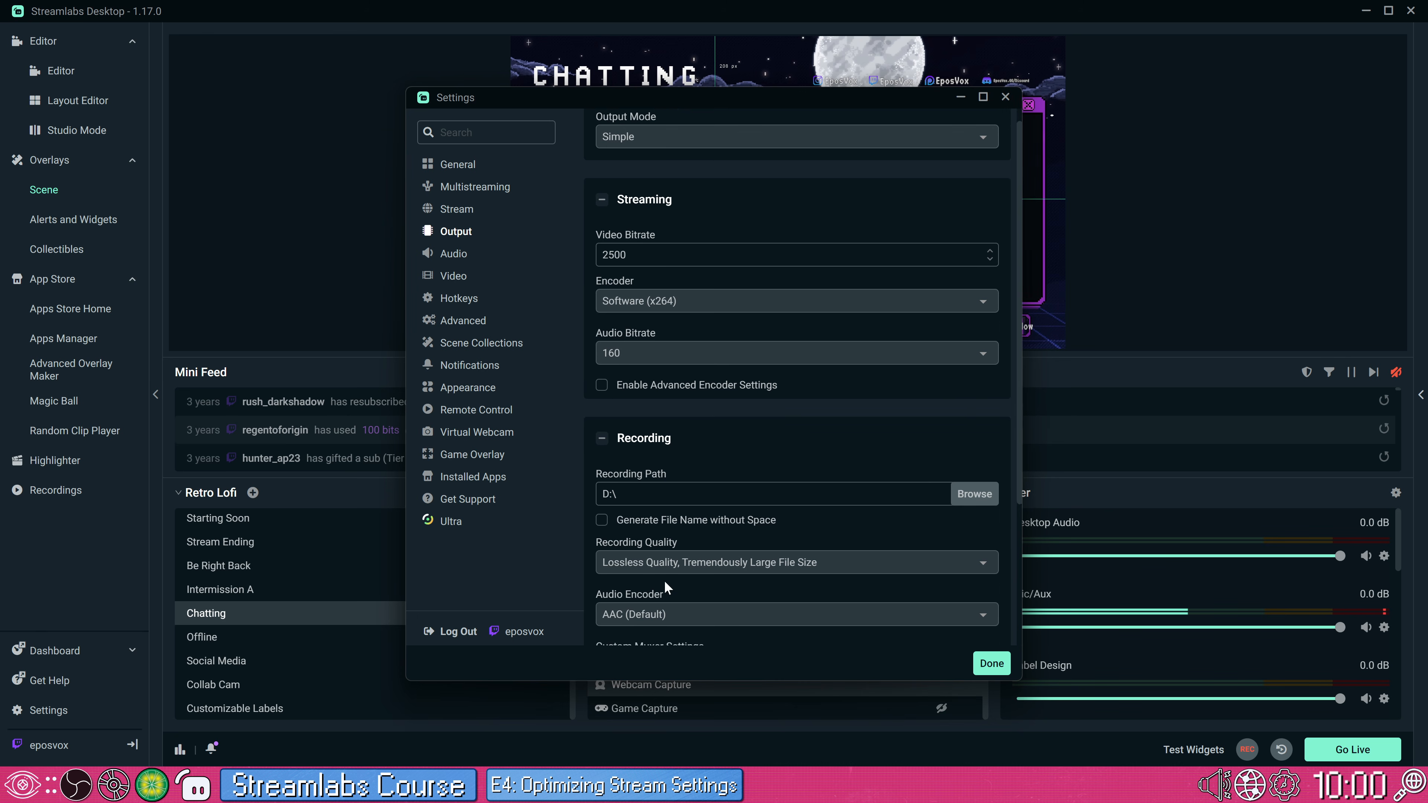
pyautogui.scroll(1, 594, 537)
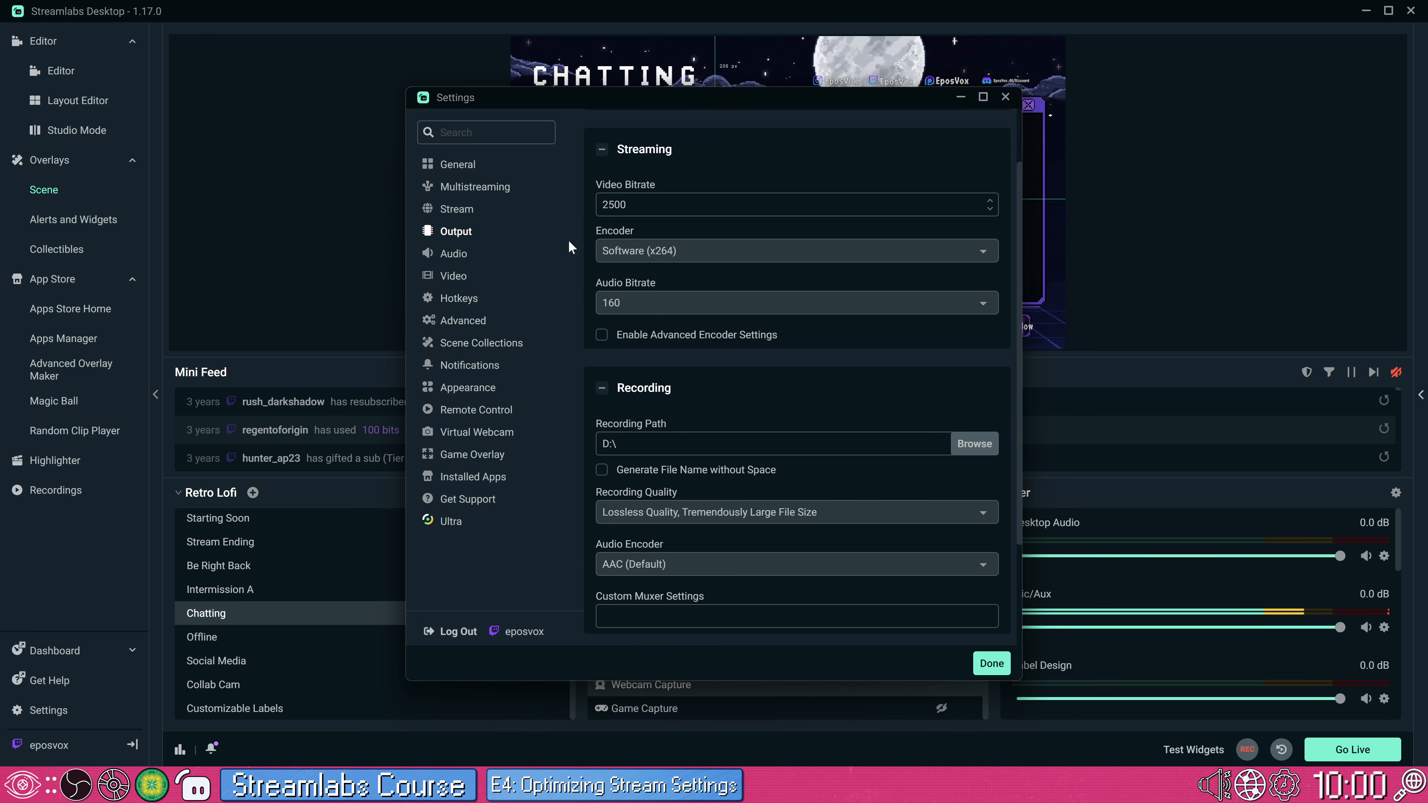
pyautogui.click(980, 658)
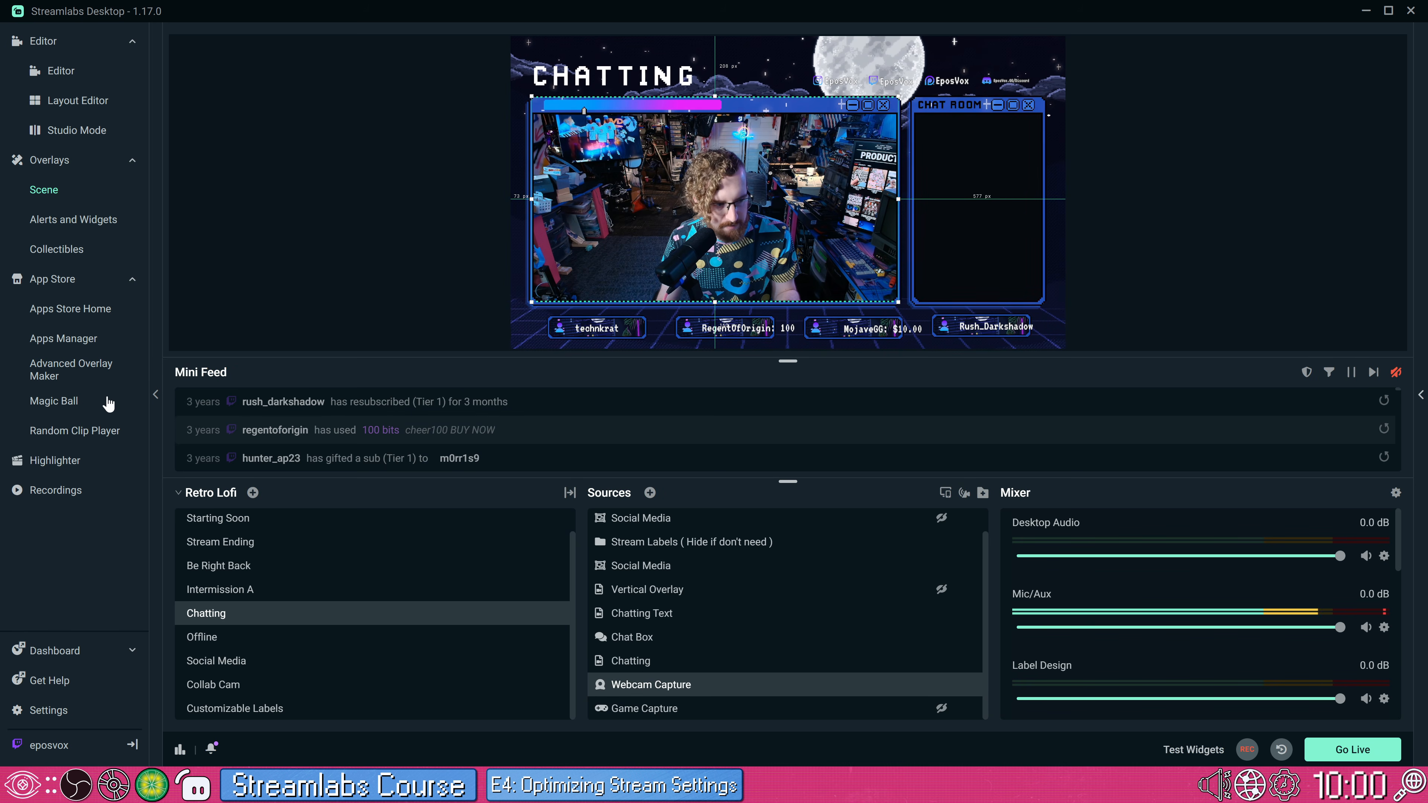
# - Open the video settings and review the resolution, downscale filter and FPS options
pyautogui.click(157, 396)
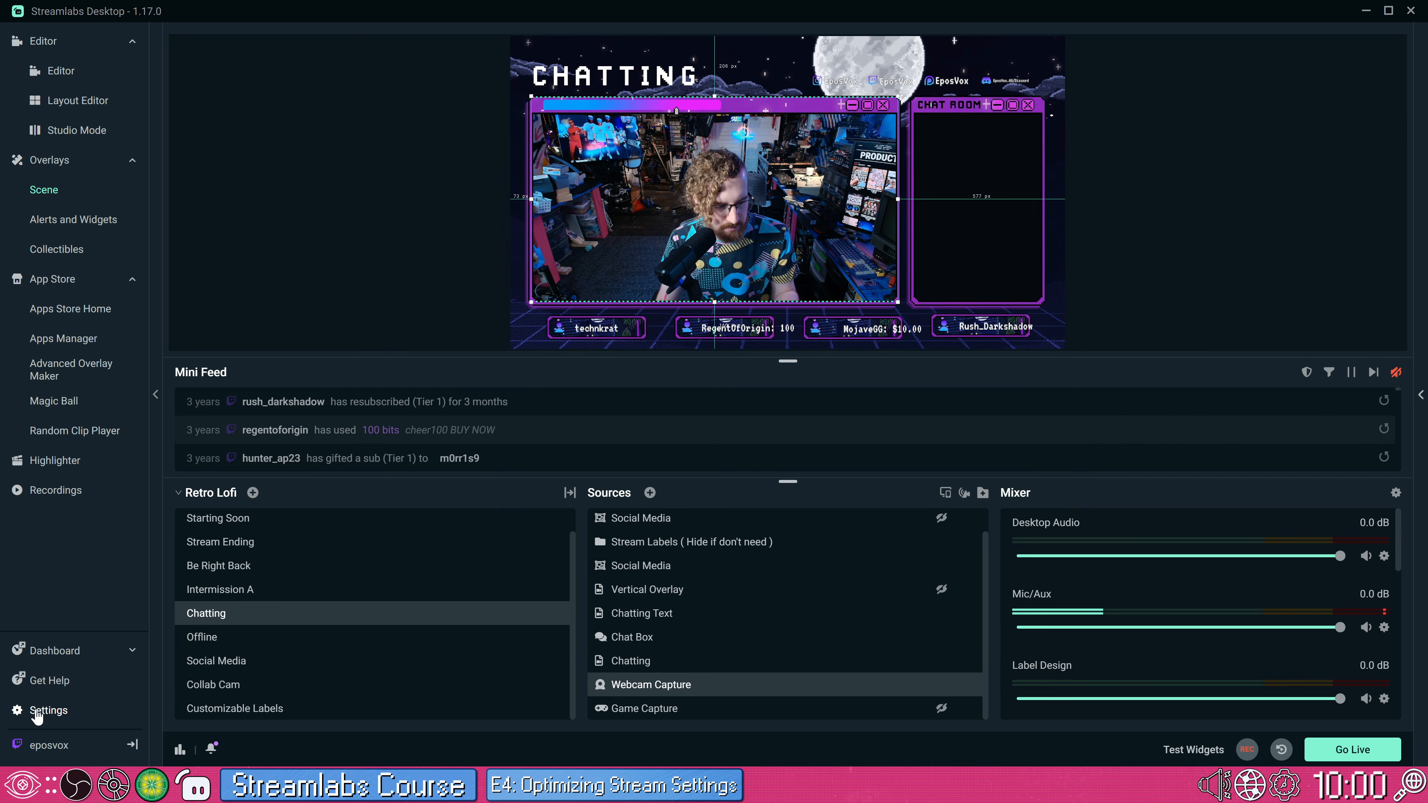
pyautogui.click(56, 709)
pyautogui.click(464, 274)
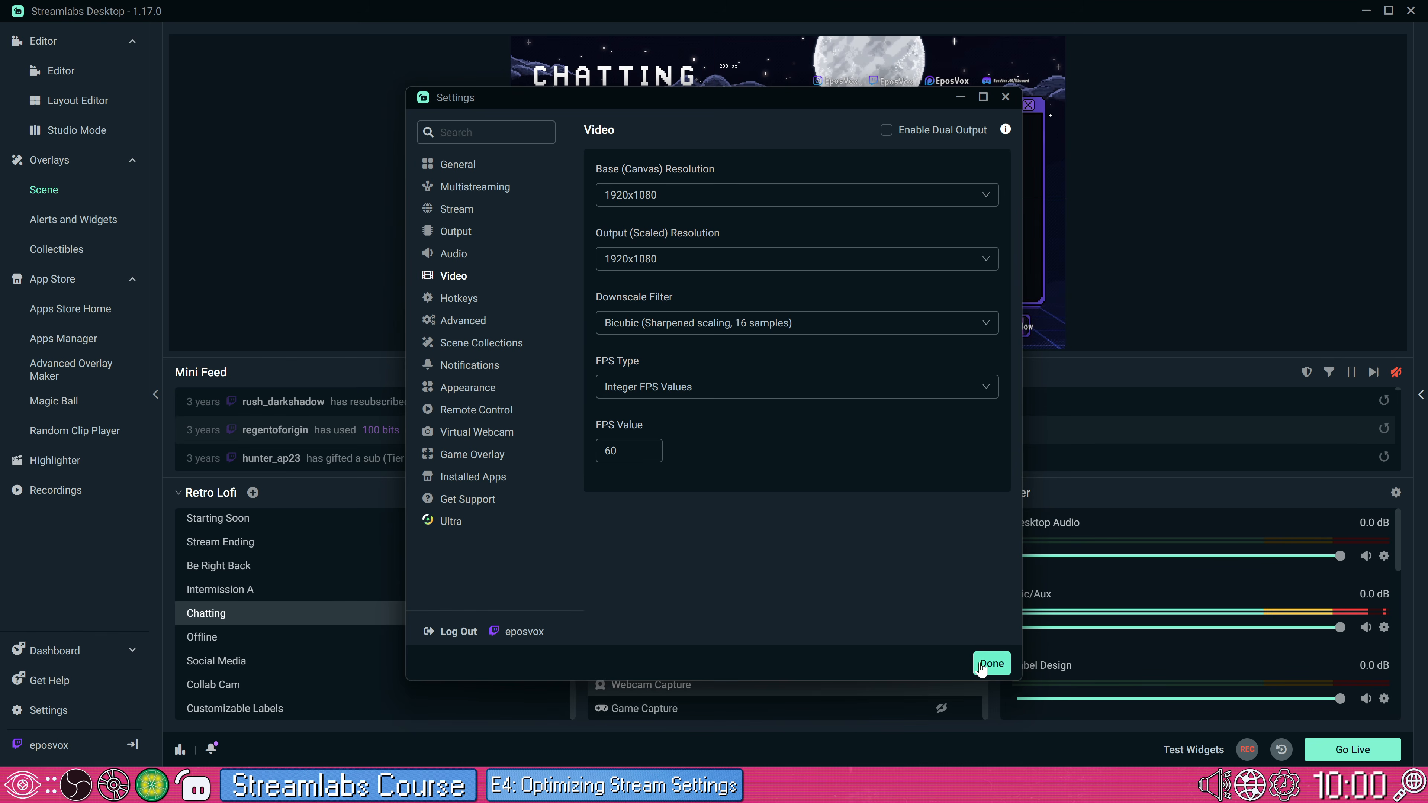
pyautogui.click(1089, 773)
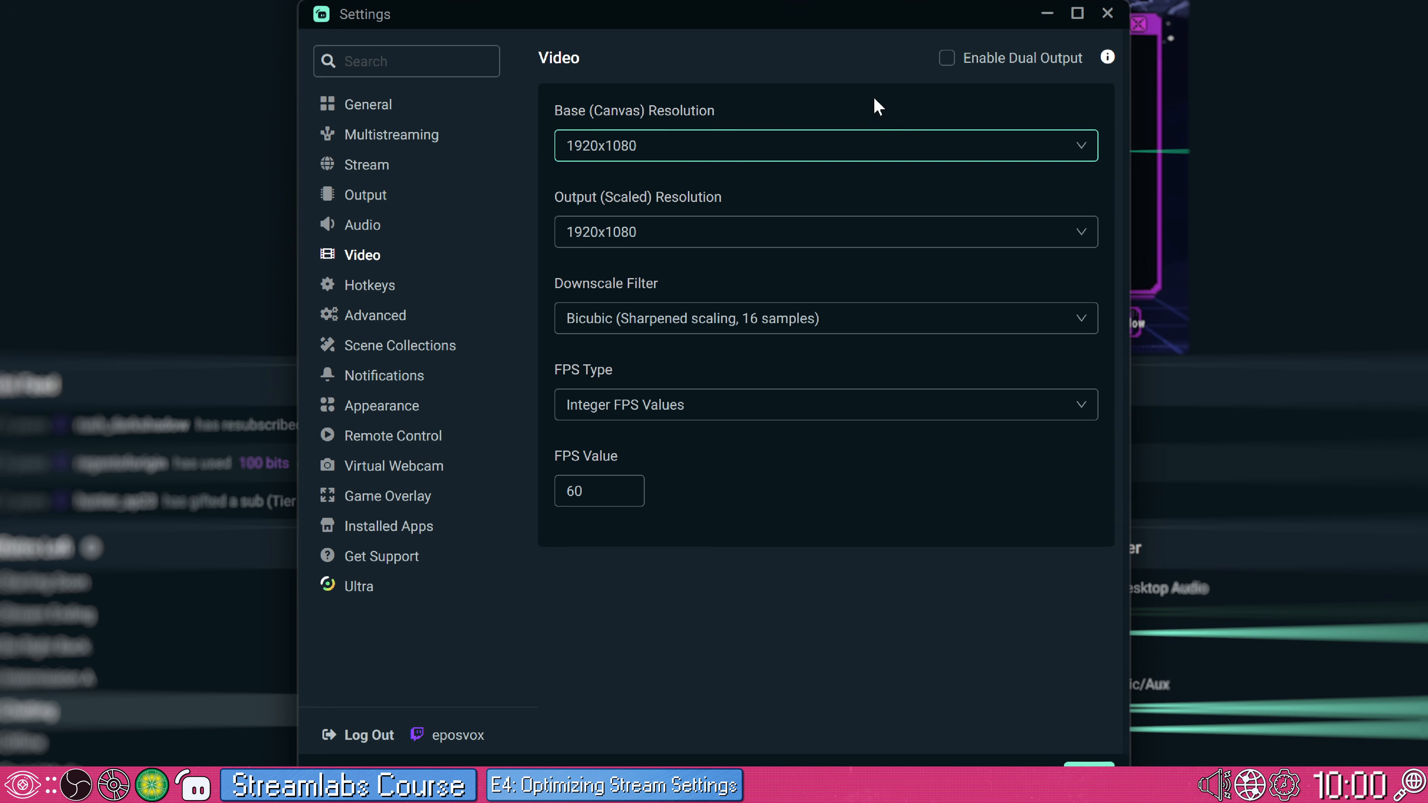
# - Try a custom base canvas resolution of 3840x2160 and return it to 1920x1080
pyautogui.click(1090, 147)
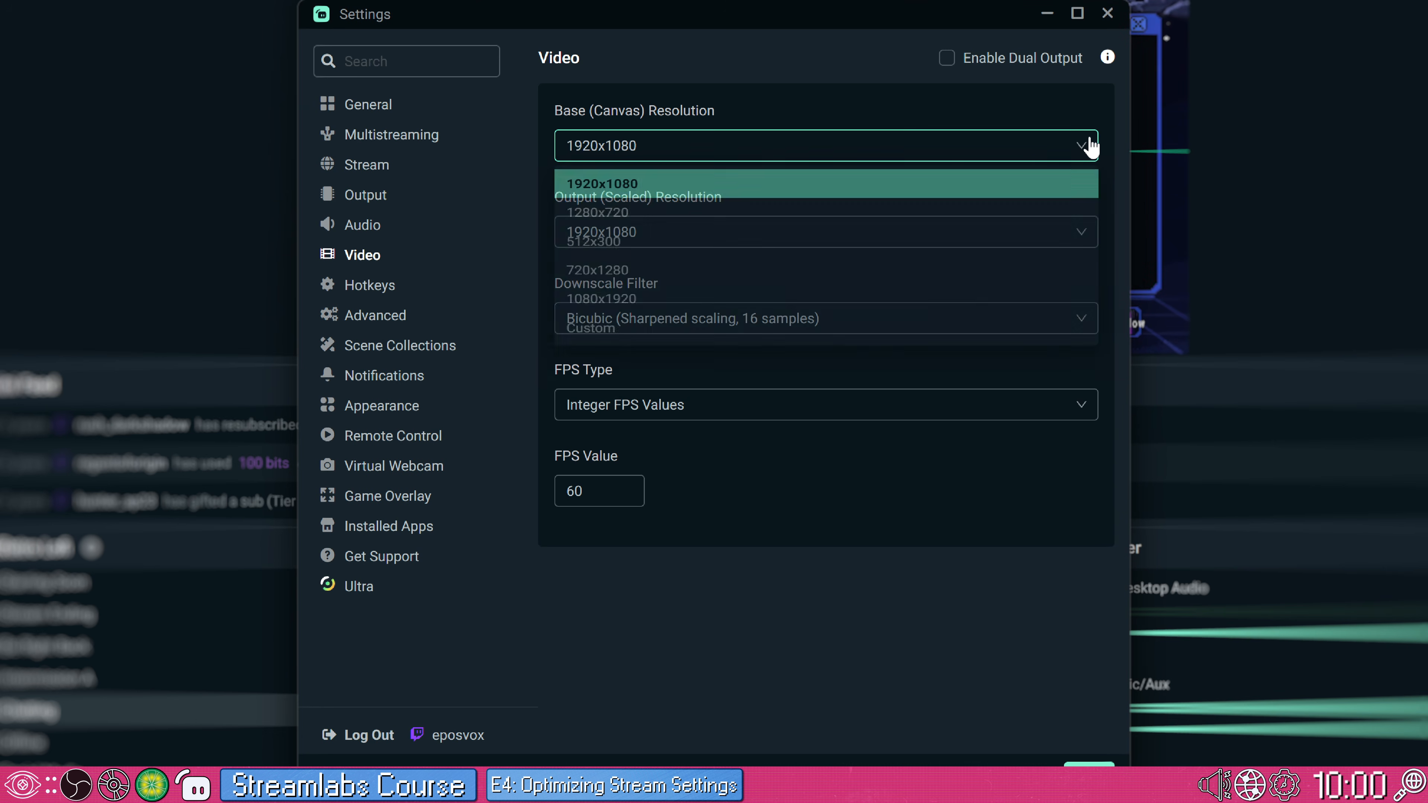
pyautogui.click(696, 153)
pyautogui.click(669, 160)
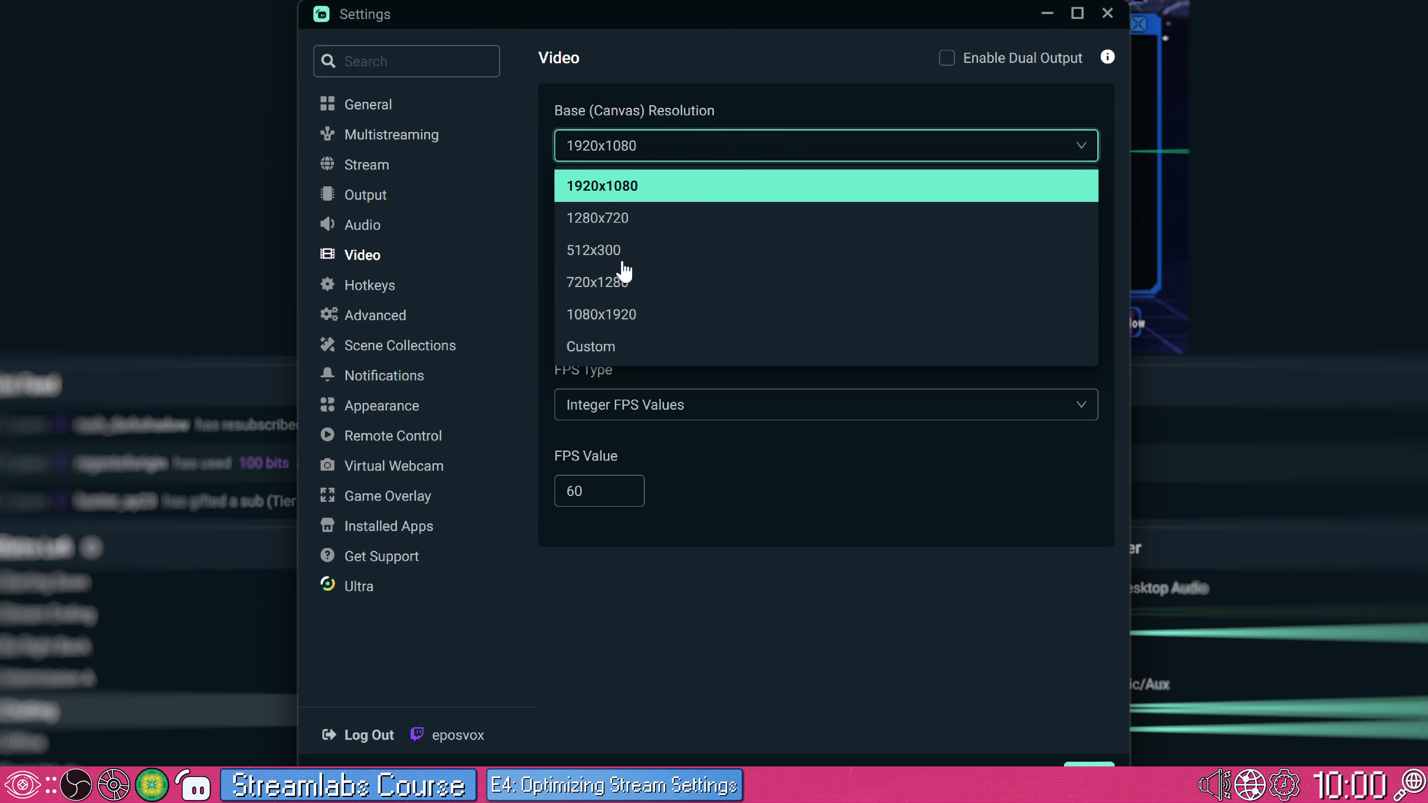
pyautogui.click(597, 346)
pyautogui.click(660, 231)
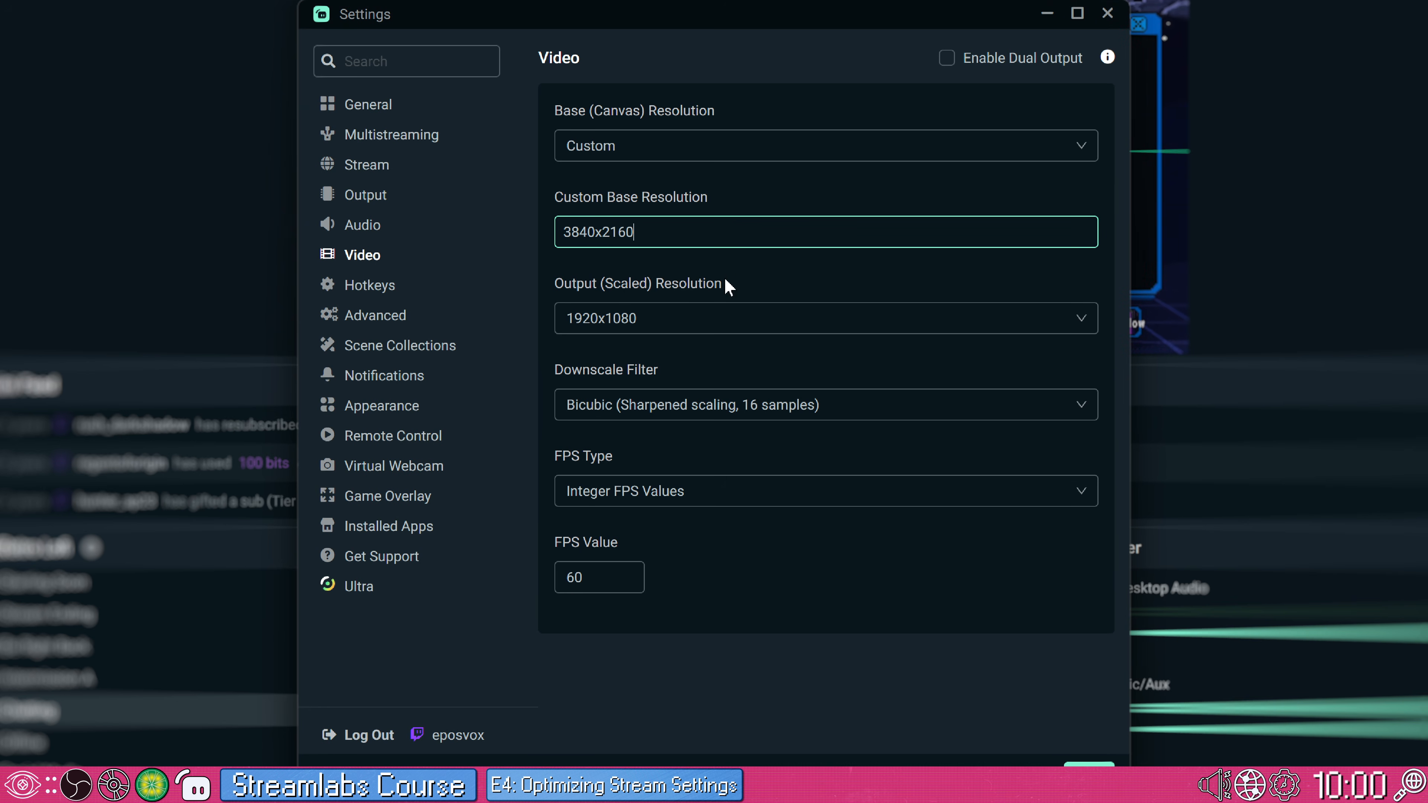
pyautogui.click(745, 280)
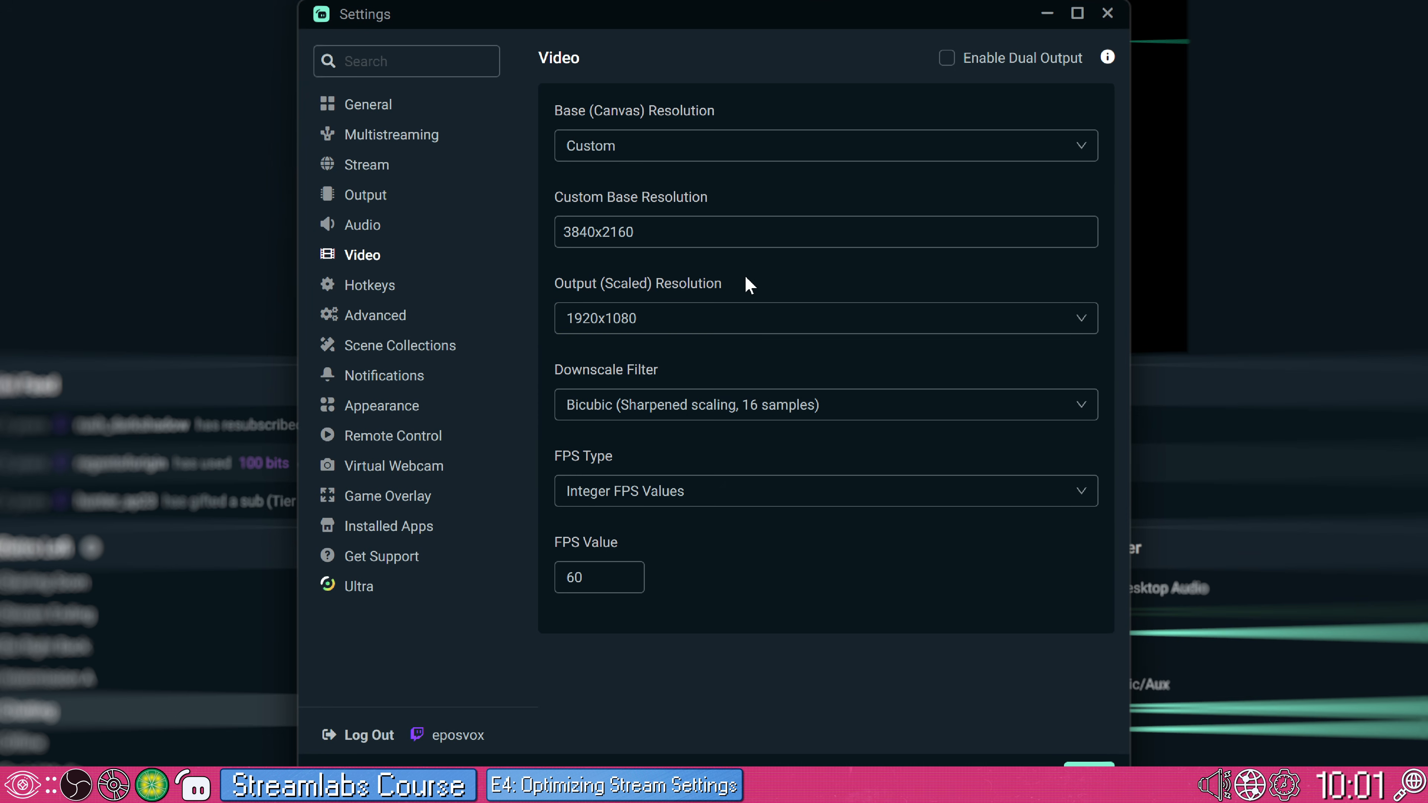
pyautogui.click(1008, 145)
pyautogui.click(843, 181)
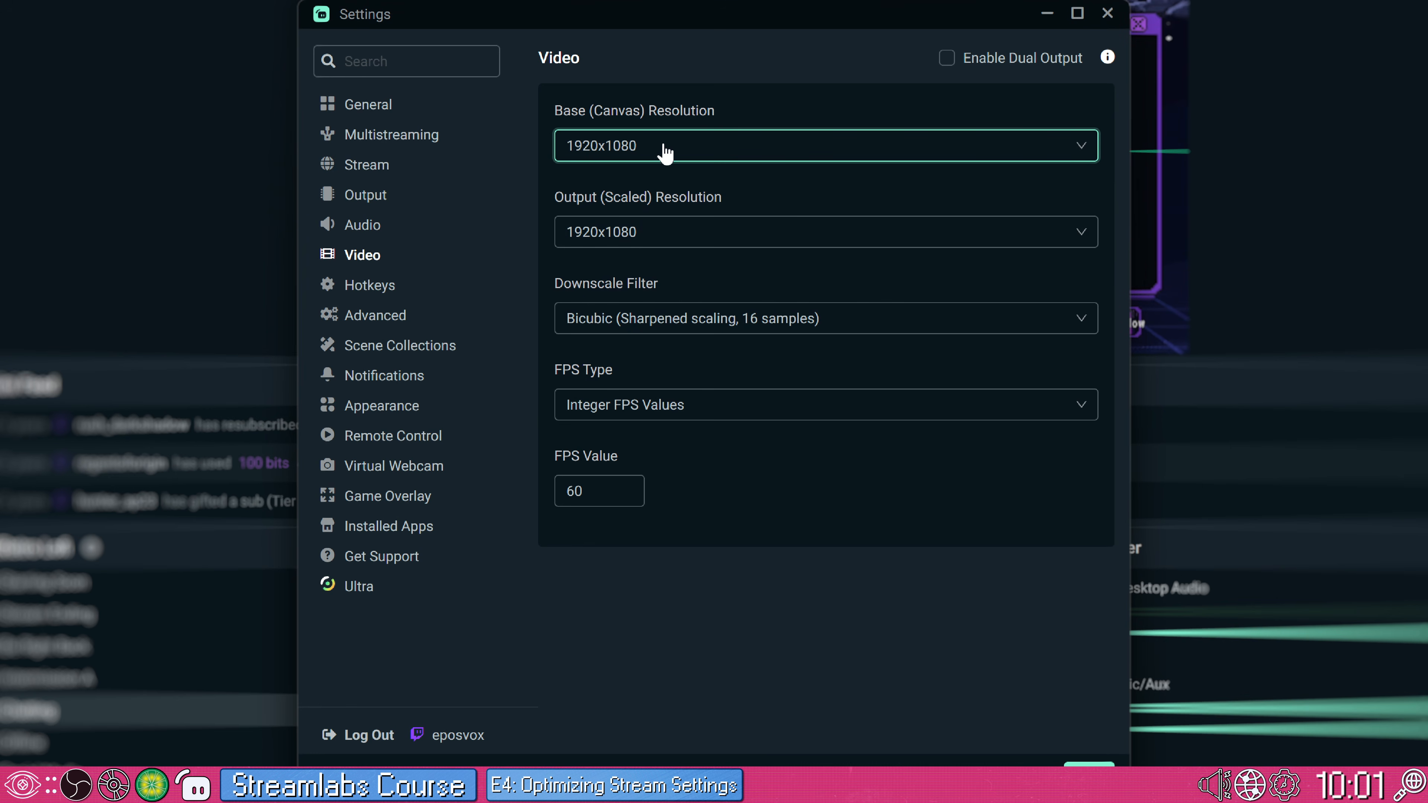
# - Try an output (scaled) resolution of 1280x720 and return it to 1920x1080
pyautogui.click(648, 238)
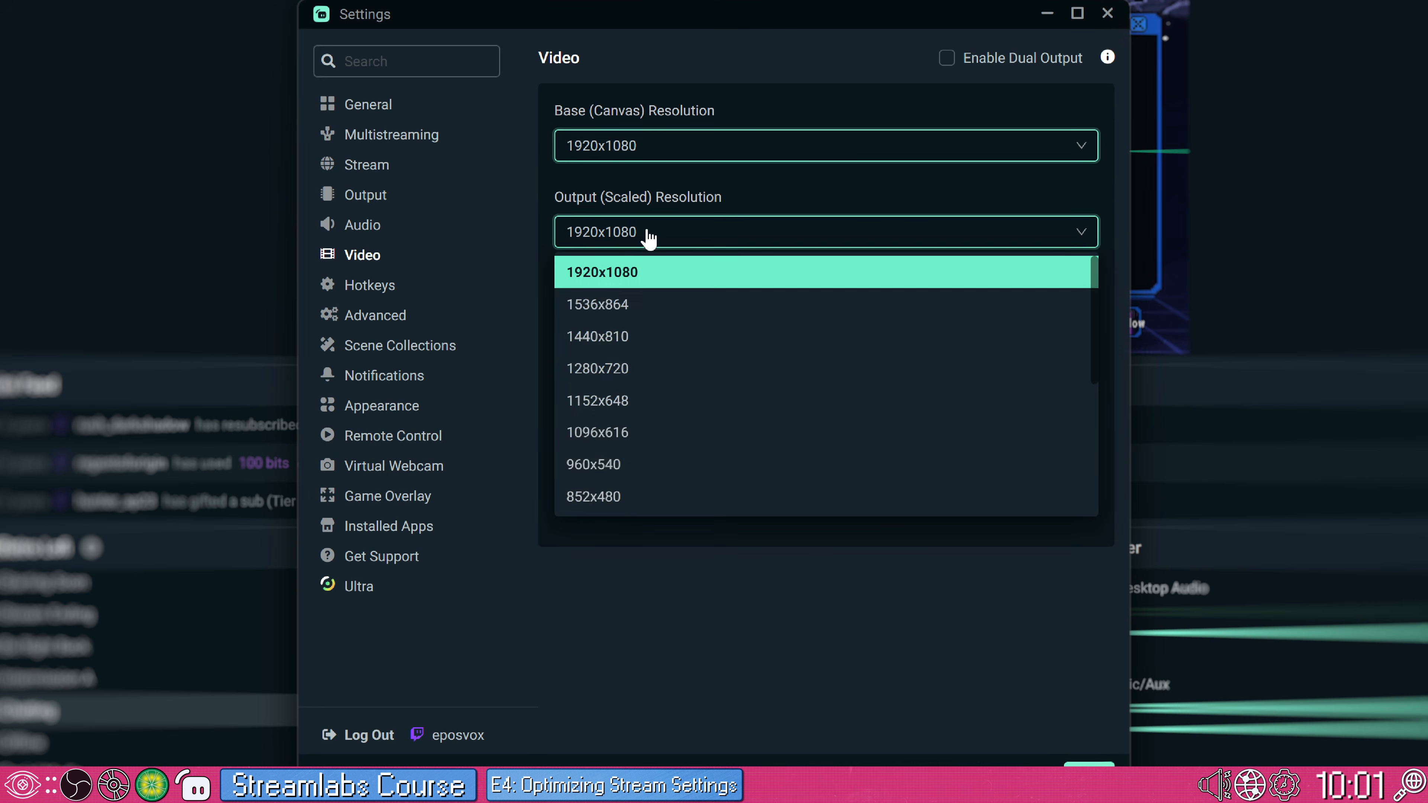
pyautogui.click(616, 369)
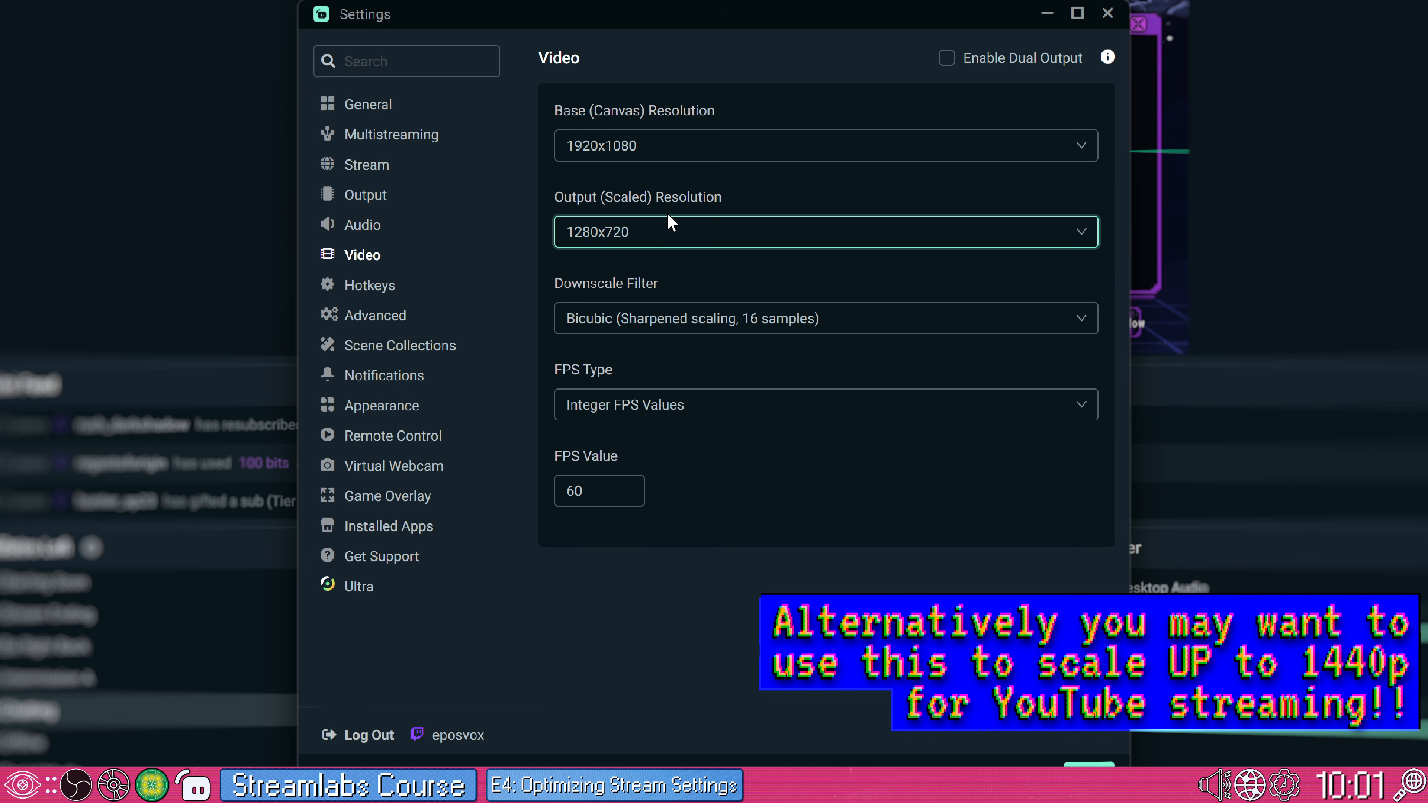
pyautogui.click(663, 241)
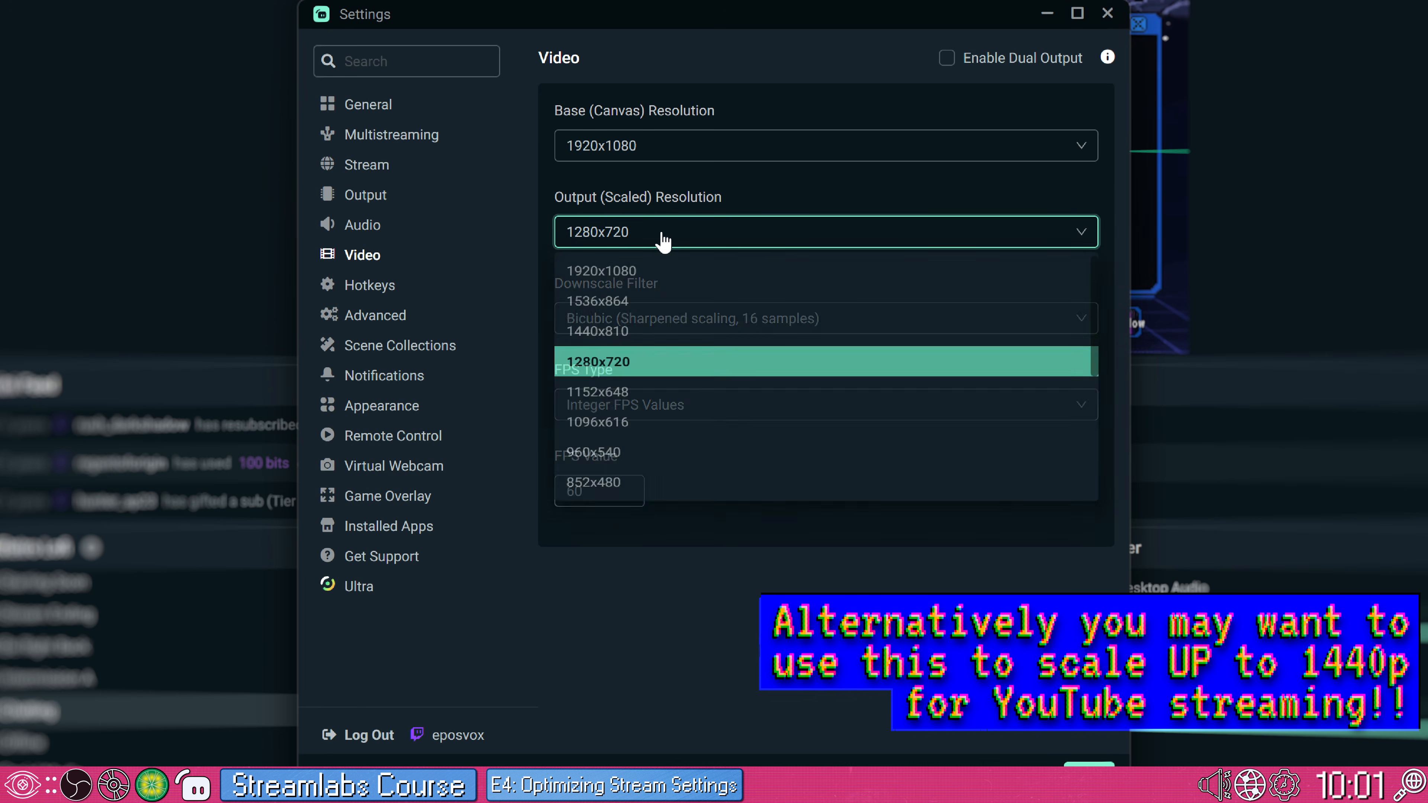
pyautogui.click(663, 273)
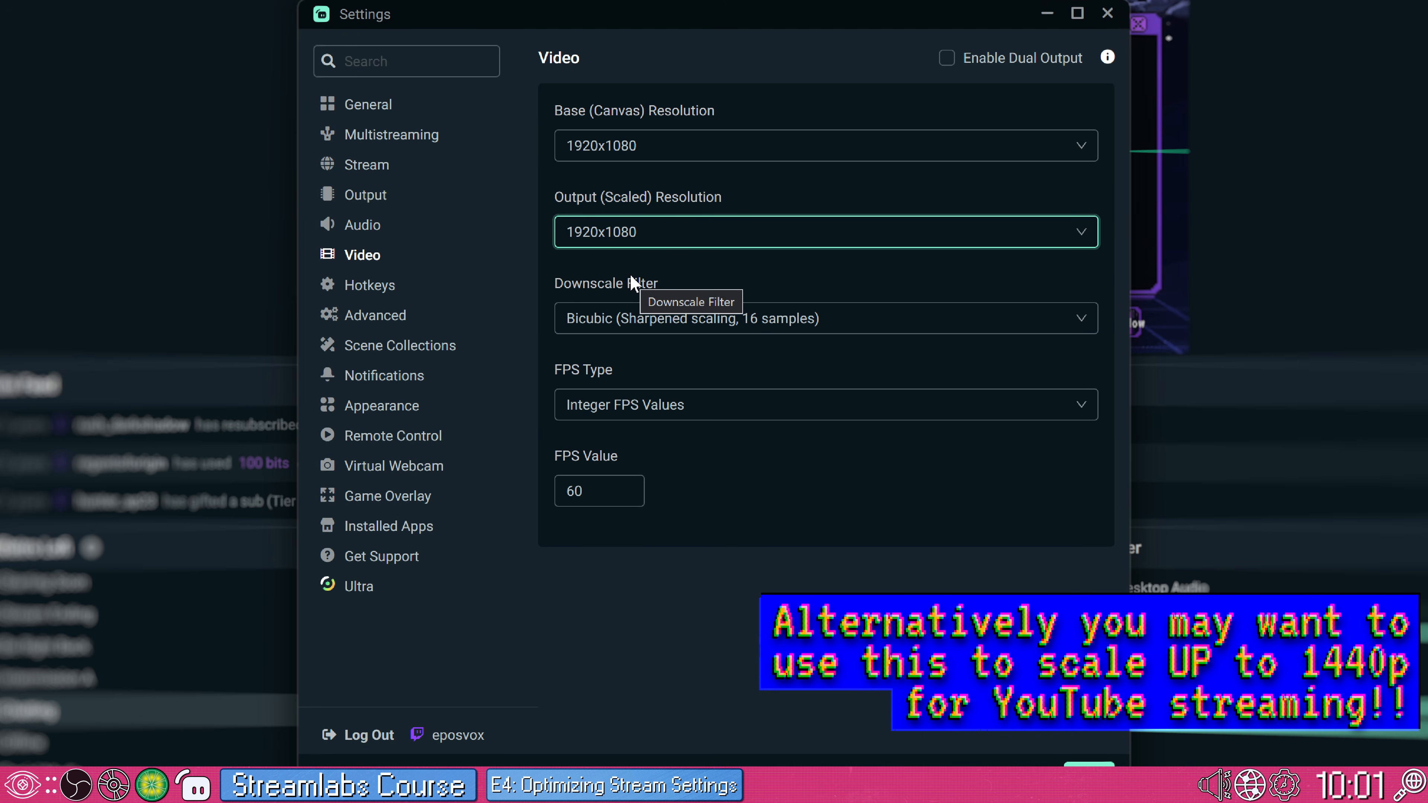
# - Try the Bilinear downscale filter and return it to Bicubic (Sharpened scaling, 16 samples)
pyautogui.click(619, 308)
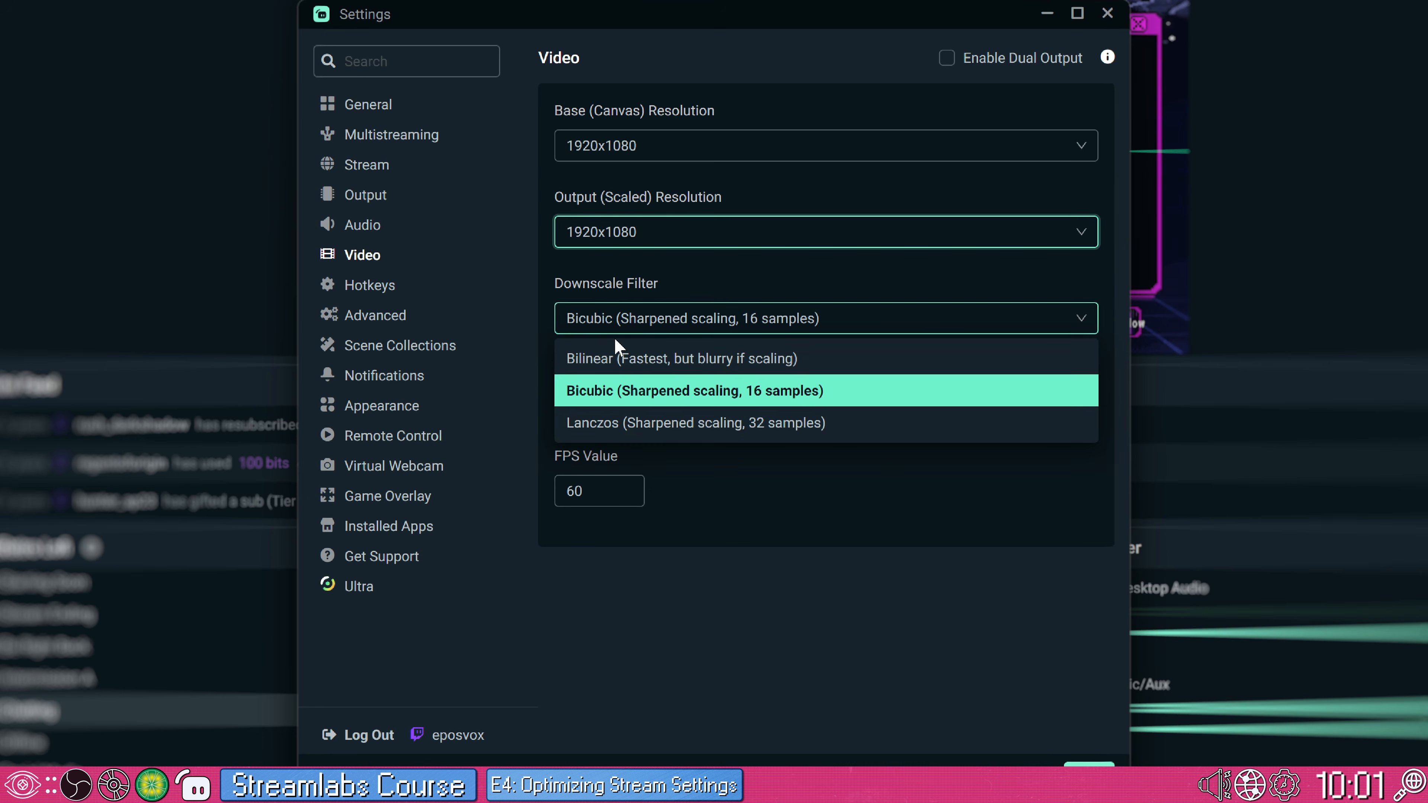
pyautogui.click(615, 355)
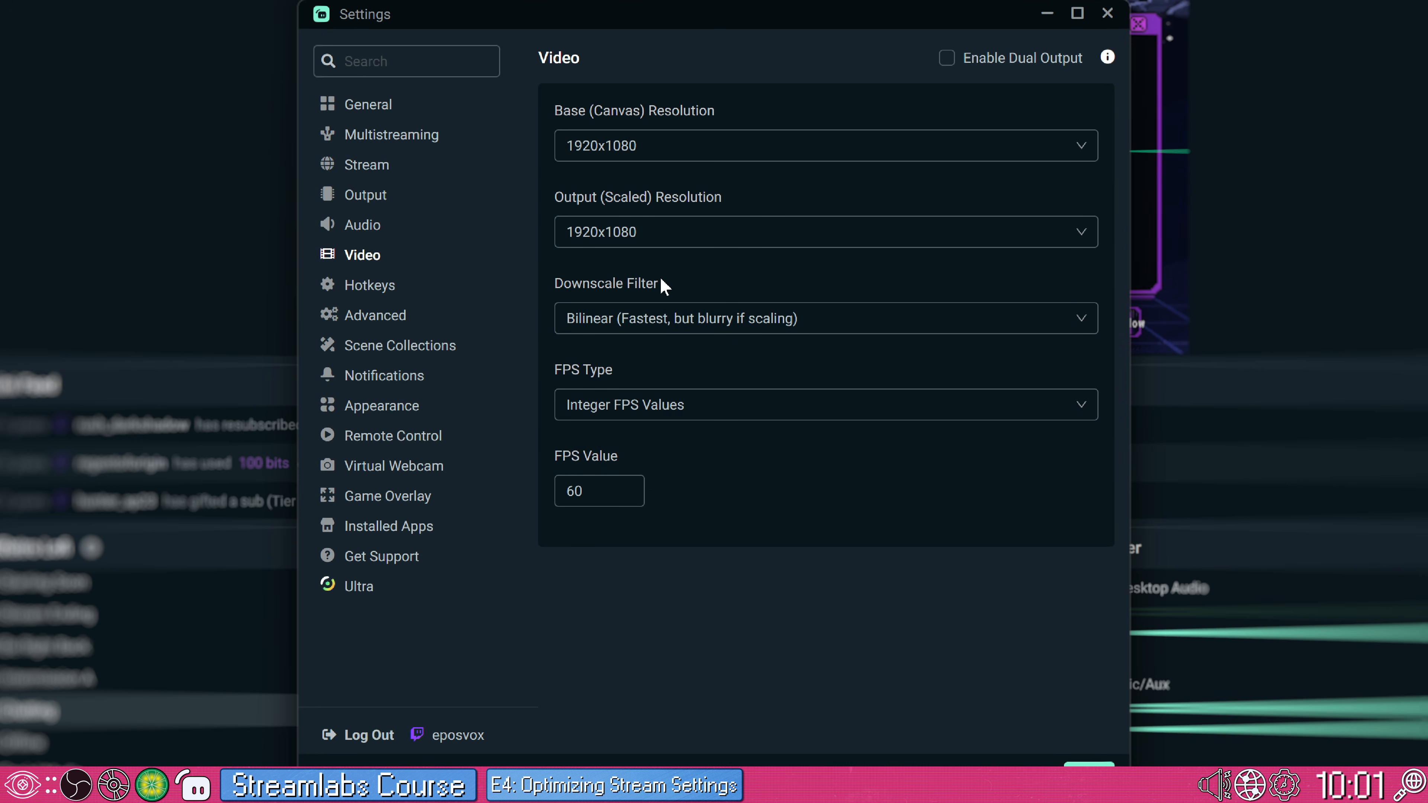
pyautogui.click(669, 318)
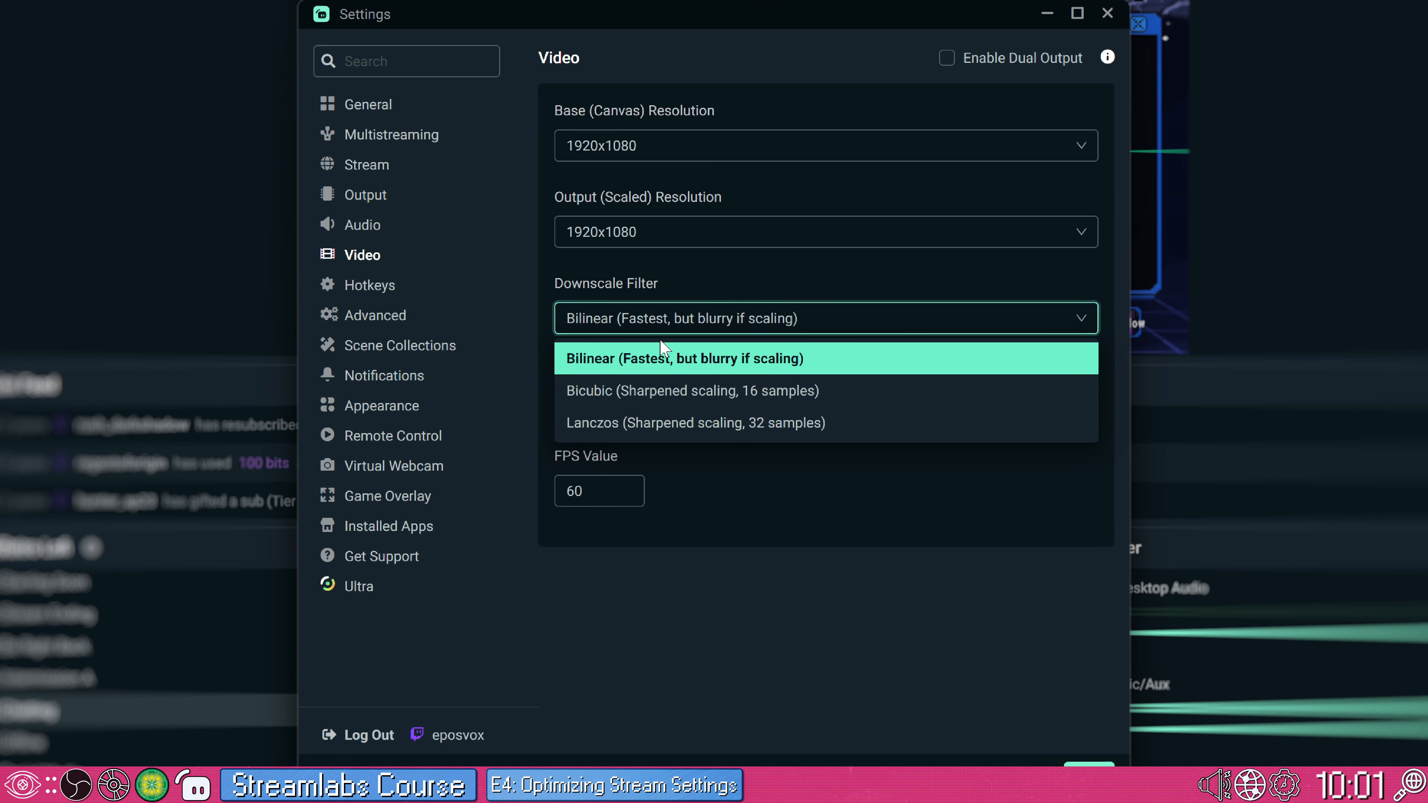
pyautogui.click(676, 316)
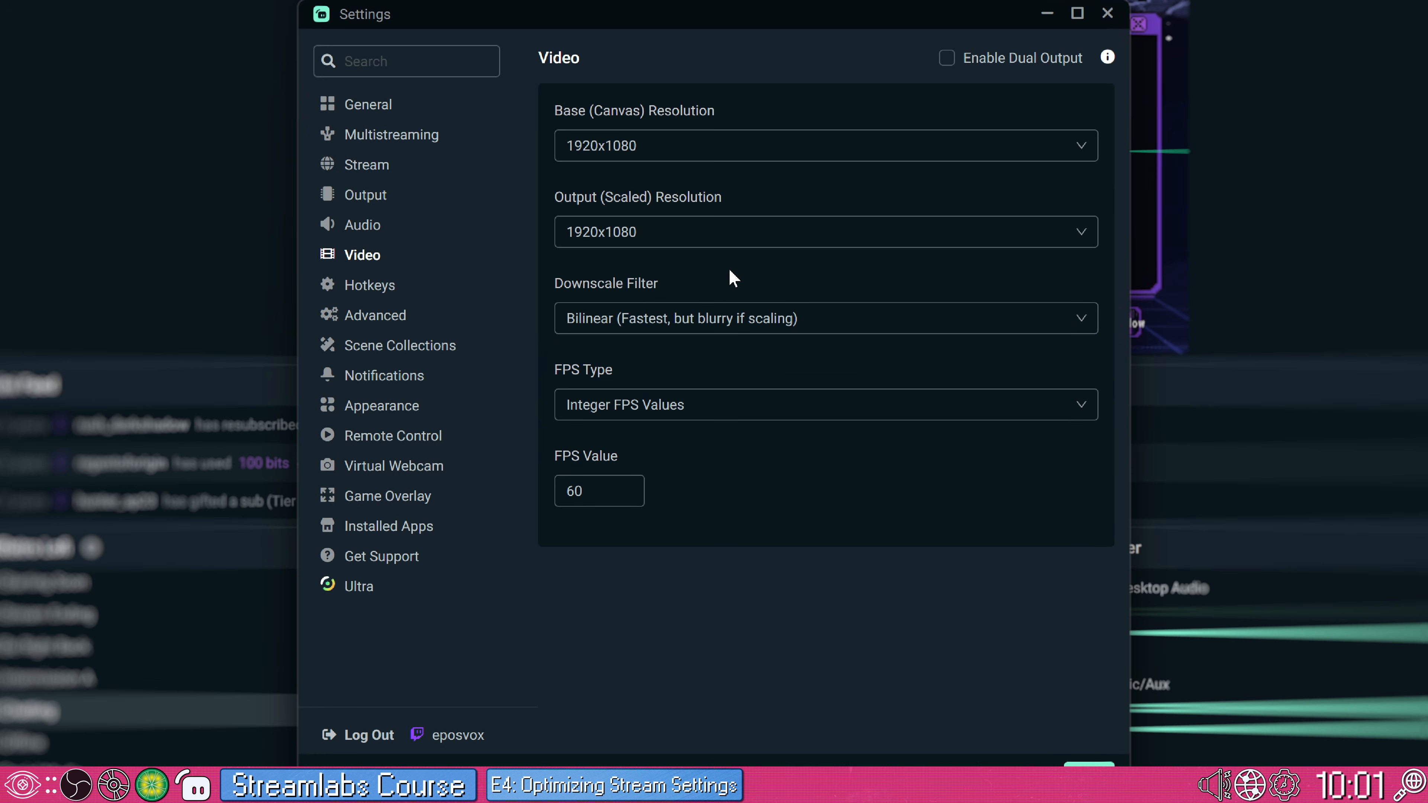
pyautogui.click(733, 313)
pyautogui.click(685, 387)
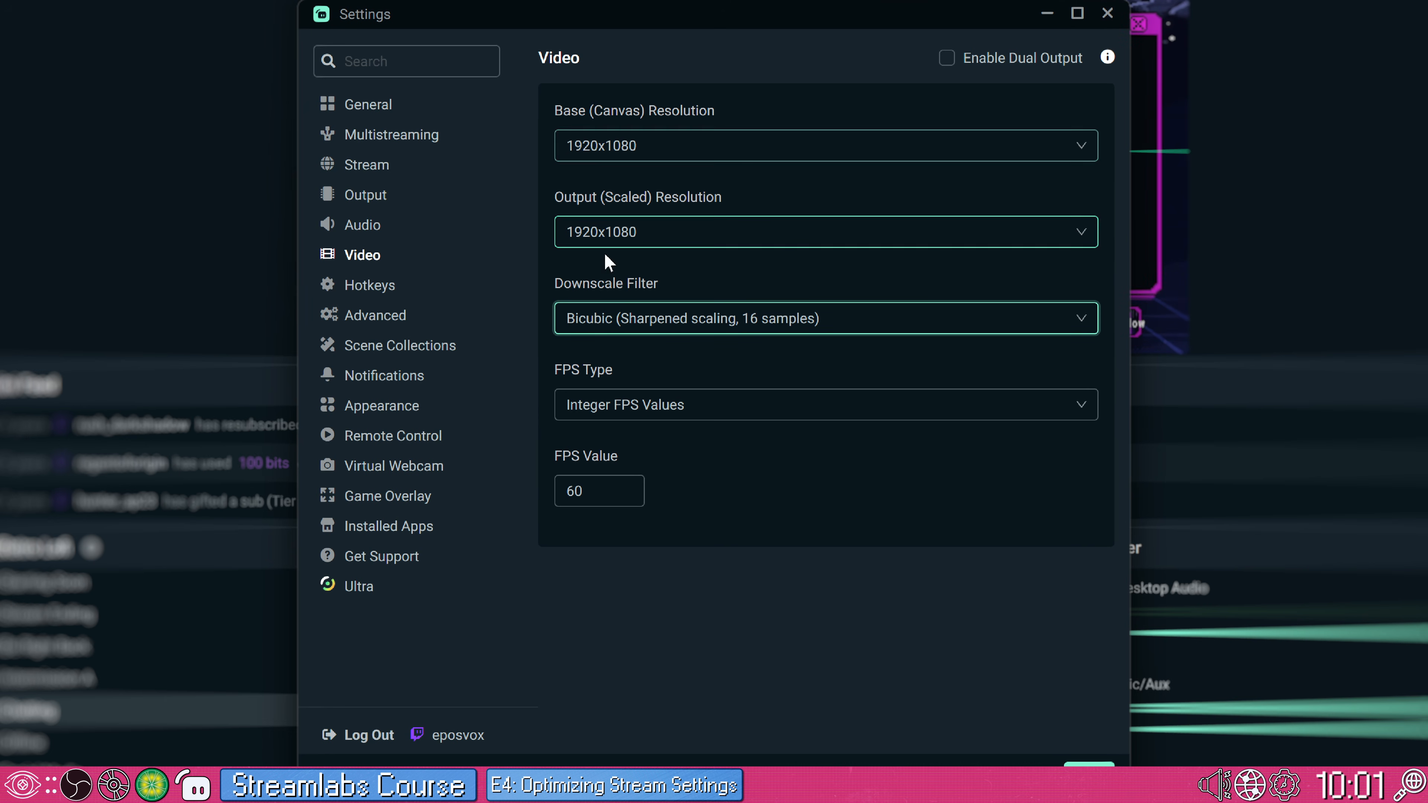
# - Try output (scaled) resolutions of 1280x720 and 1536x864
pyautogui.click(614, 235)
pyautogui.click(618, 371)
pyautogui.click(646, 232)
pyautogui.click(638, 304)
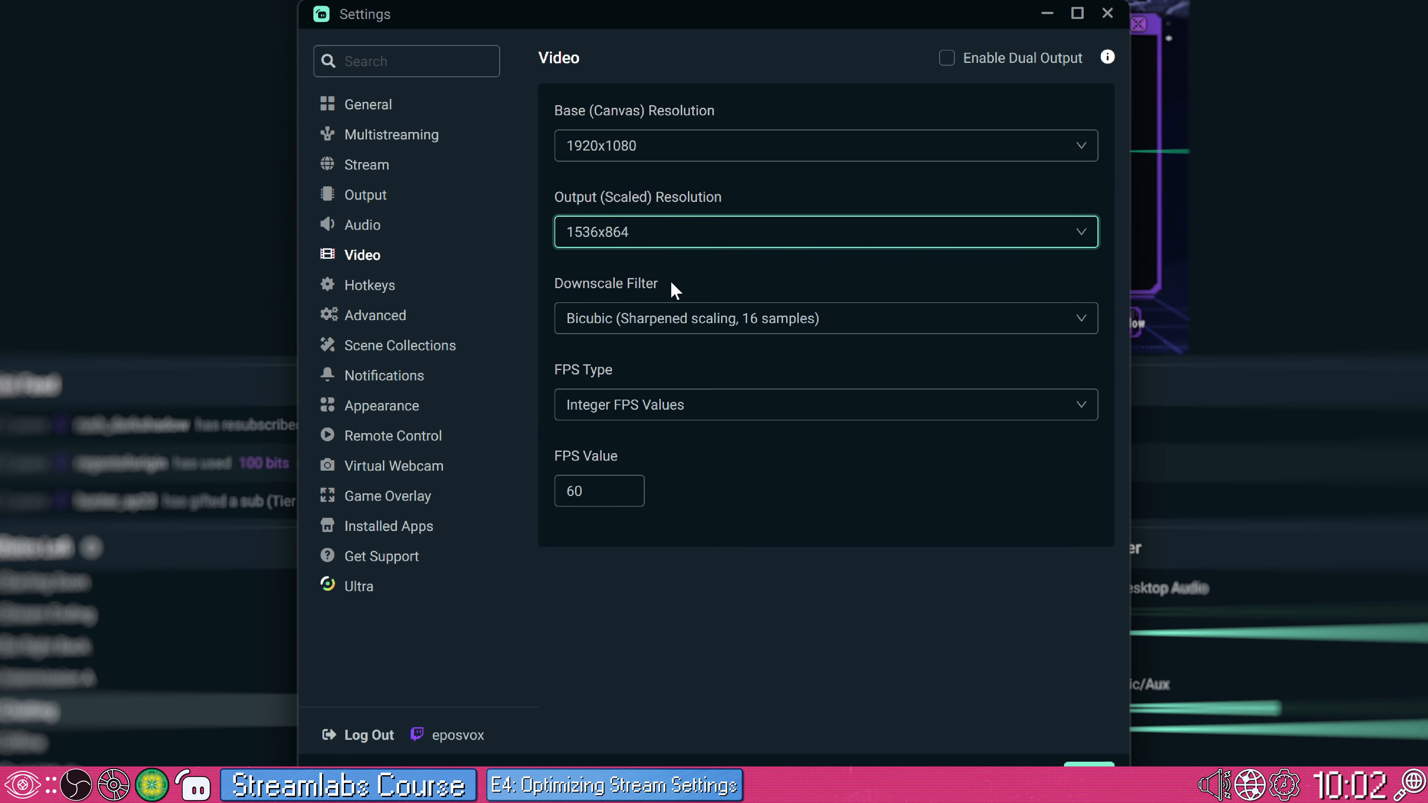
# - Compare the available downscale filters and choose Bicubic (Sharpened scaling, 16 samples)
pyautogui.click(675, 318)
pyautogui.click(651, 404)
pyautogui.click(662, 325)
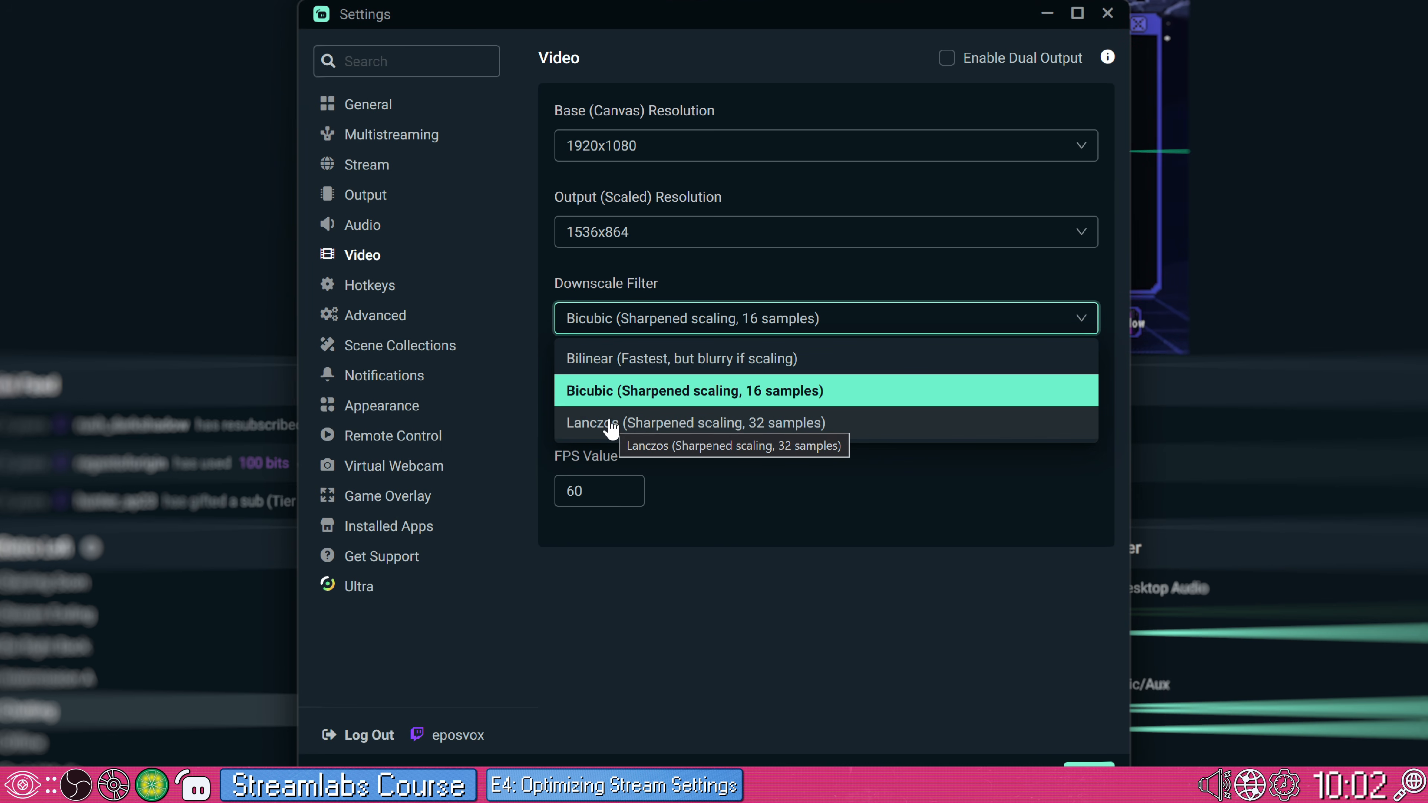
pyautogui.click(580, 391)
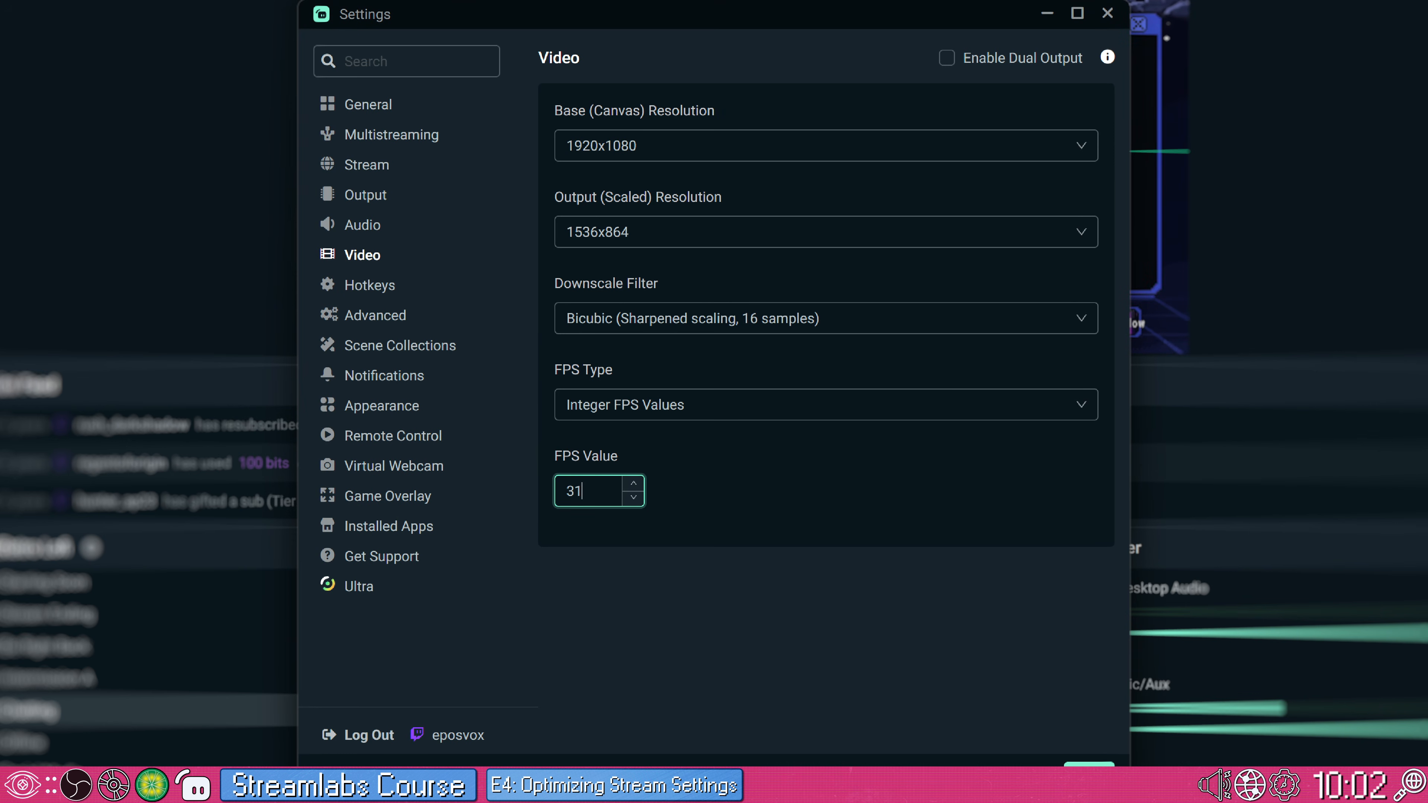
# - Try an FPS value of 30 and set it to 60
pyautogui.press('BackSpace')
pyautogui.write('0')
pyautogui.click(673, 590)
pyautogui.doubleClick(574, 491)
pyautogui.write('6')
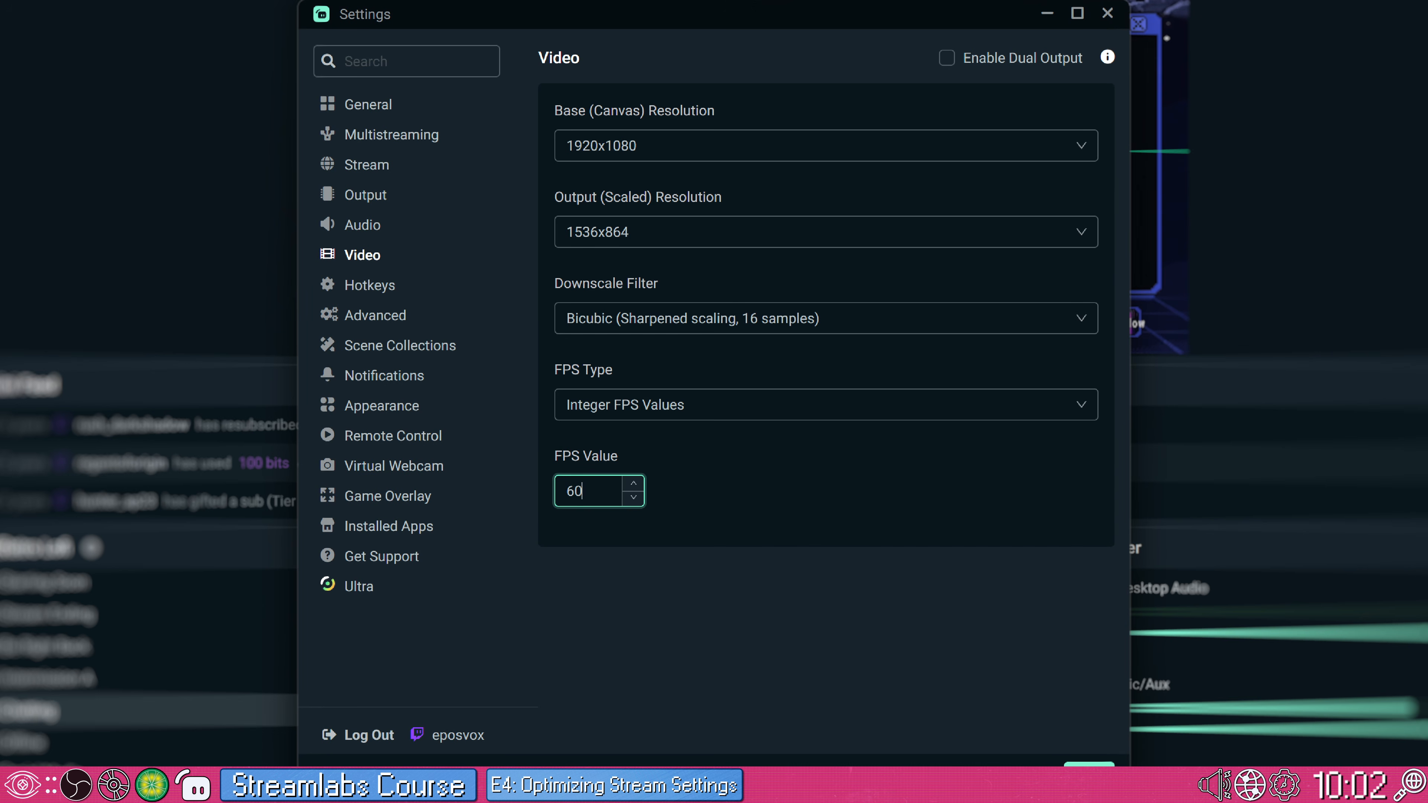
pyautogui.click(700, 488)
# - Set the output (scaled) resolution to 1920x1080 and save the video settings
pyautogui.click(673, 235)
pyautogui.click(637, 267)
pyautogui.click(1091, 772)
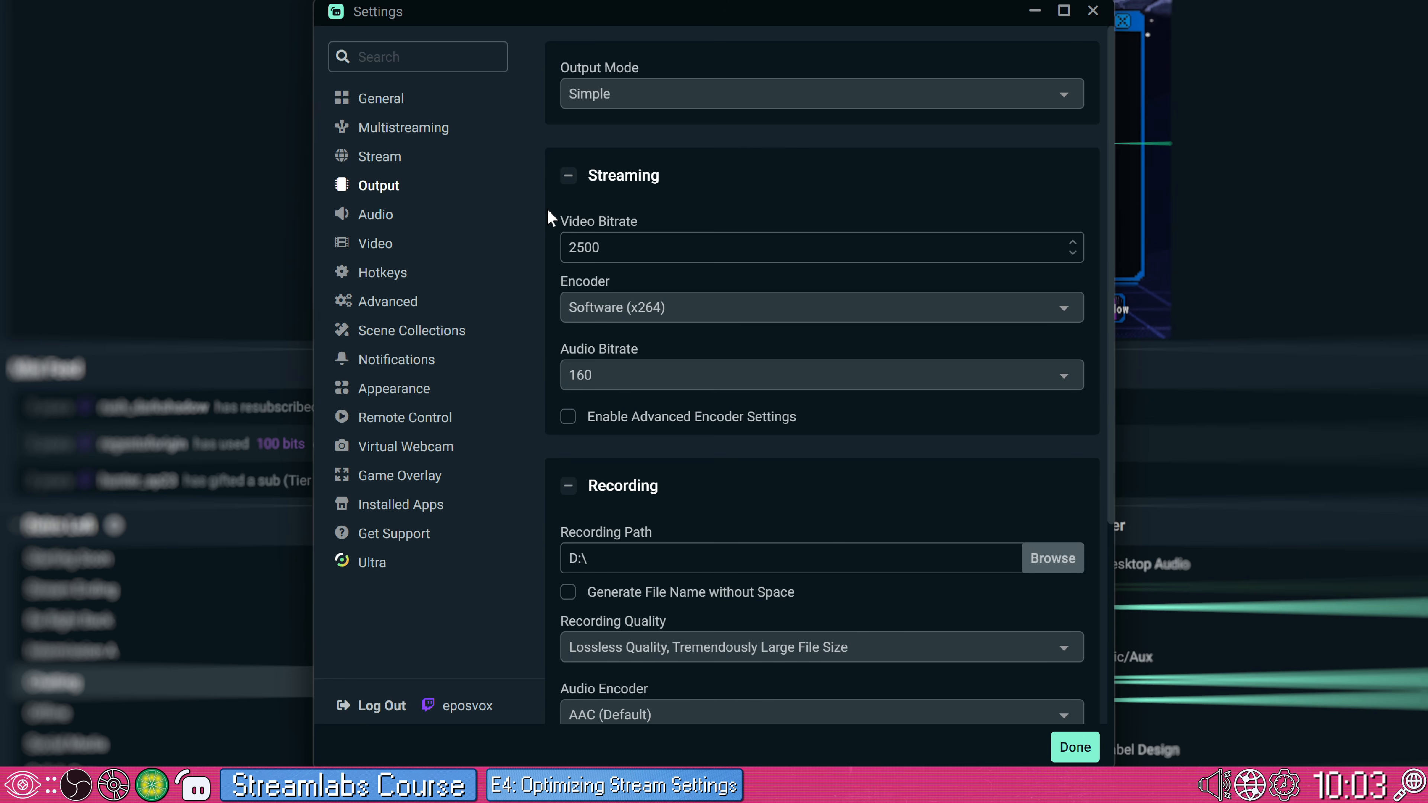
# - Look over the simple output settings and run an internet connection test on the Speedtest website
pyautogui.scroll(-3, 1104, 504)
pyautogui.scroll(3, 1097, 504)
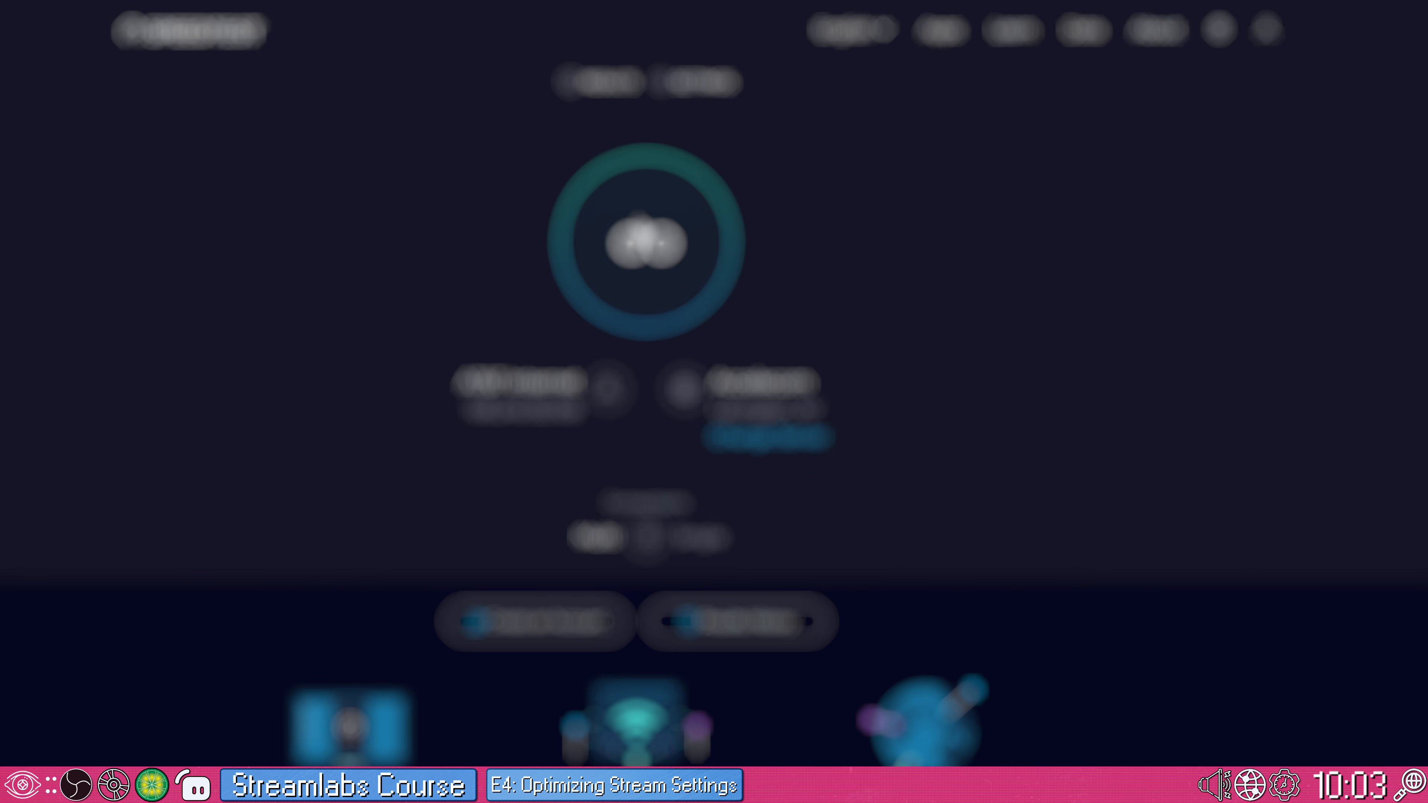
pyautogui.click(640, 233)
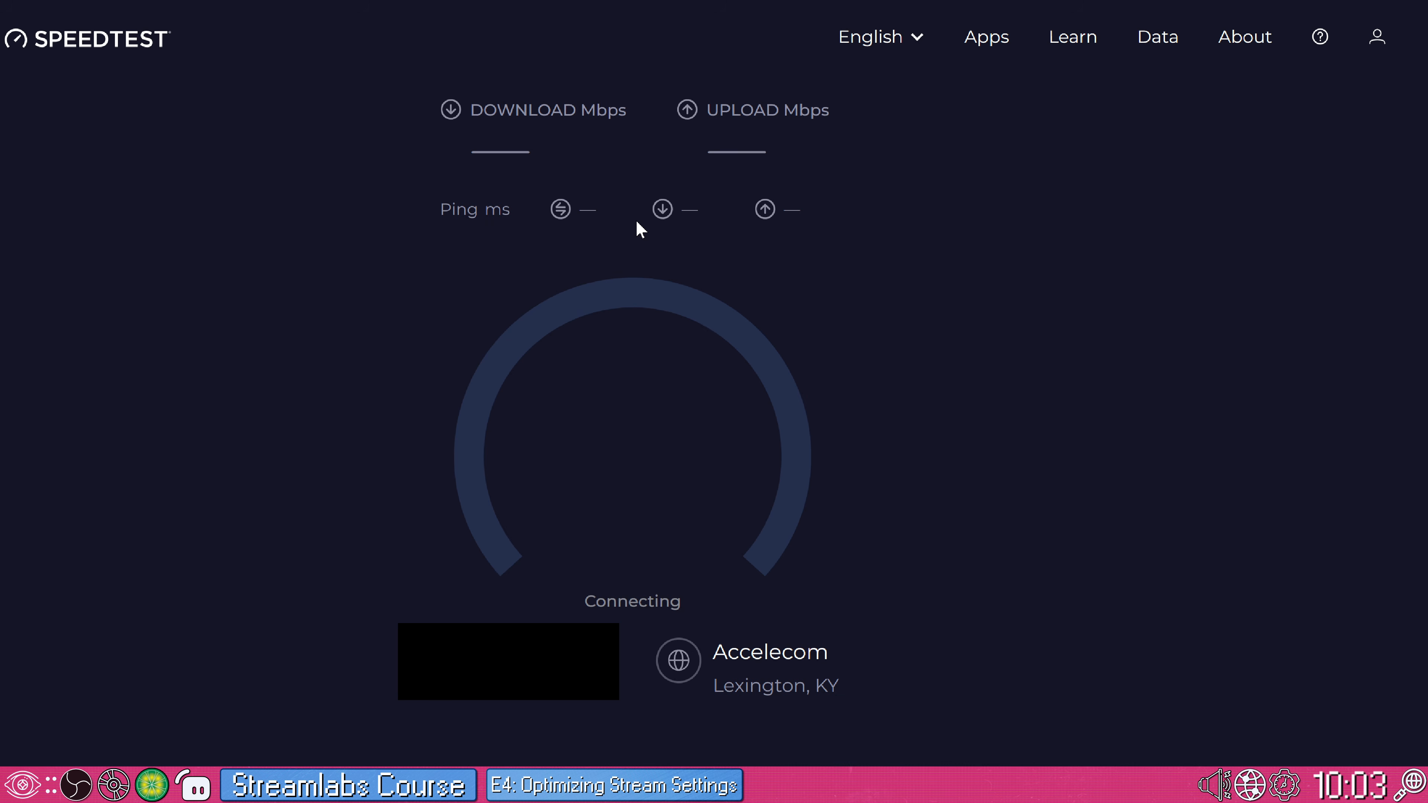
pyautogui.click(326, 68)
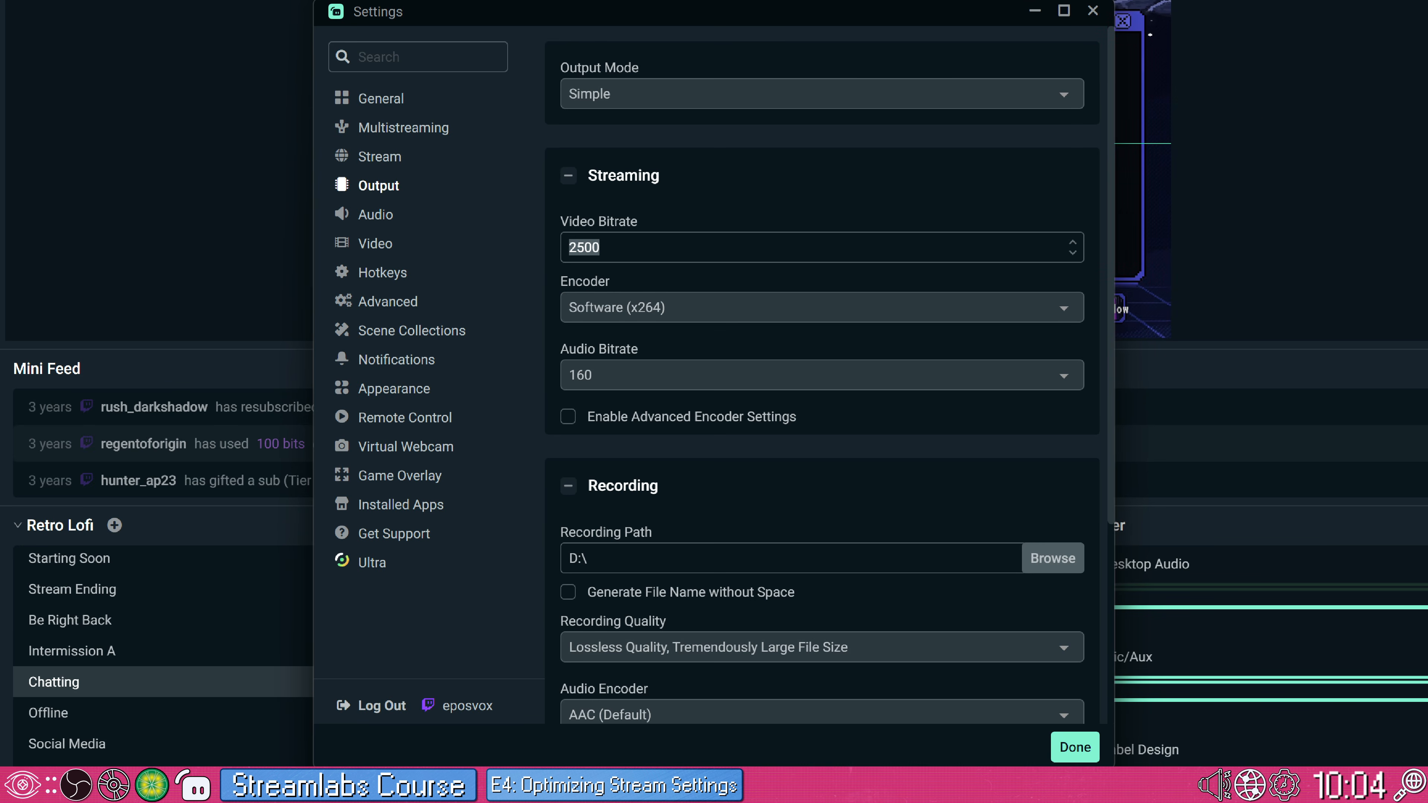
# - Calculate 7000 × 0.8 in Calculator to find 80 percent of the upload speed, and close Calculator
pyautogui.moveTo(2, 630); pyautogui.dragTo(292, 157)
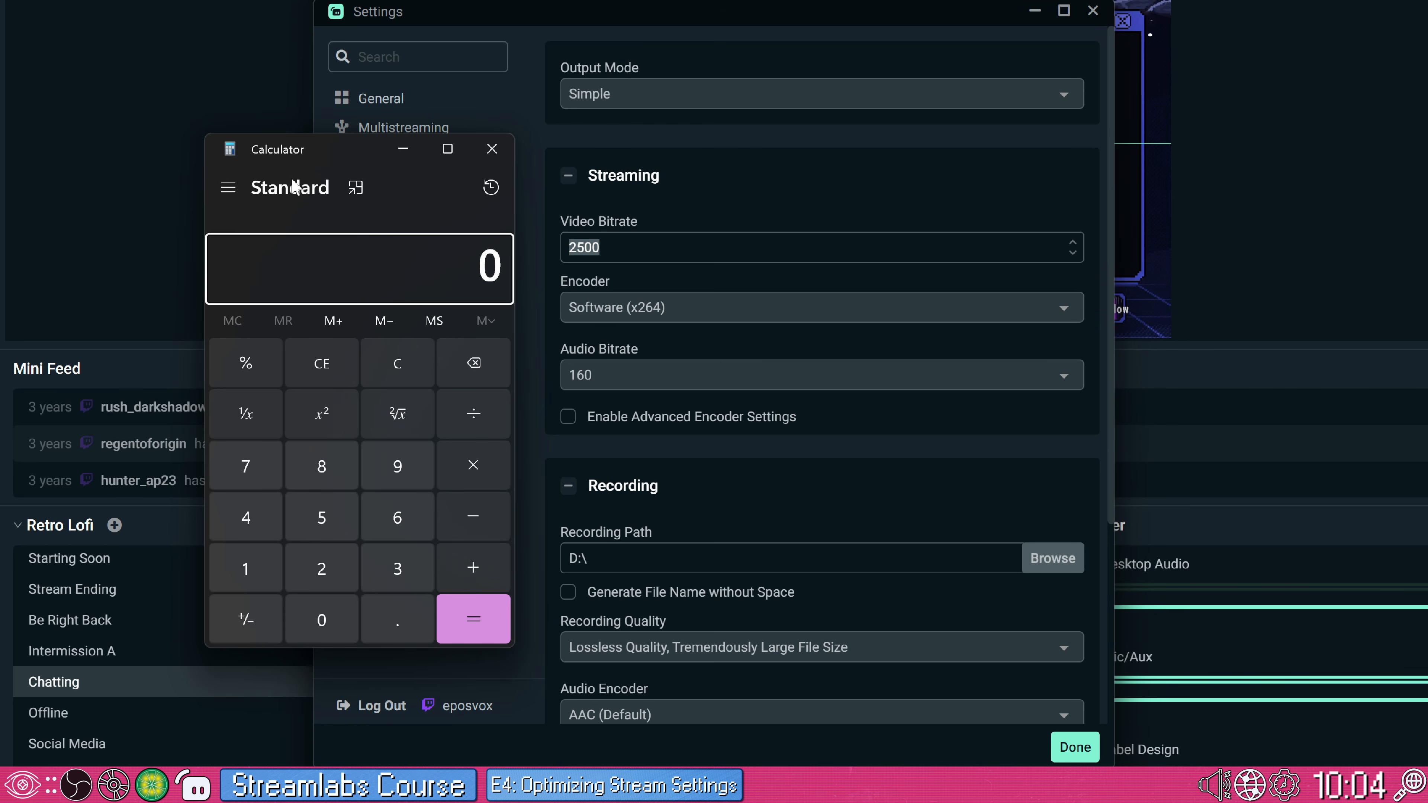
pyautogui.write('7000*0.8')
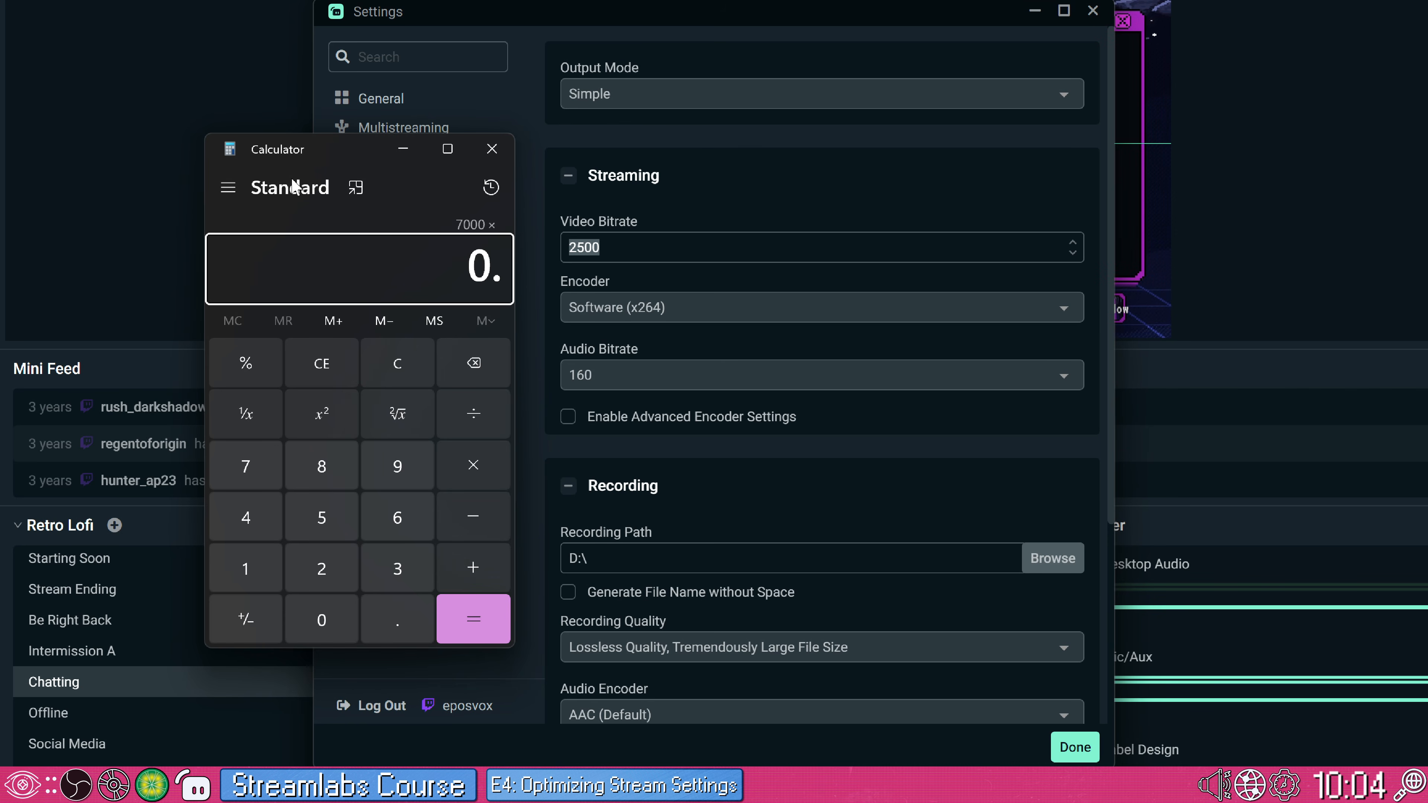
pyautogui.press('Return')
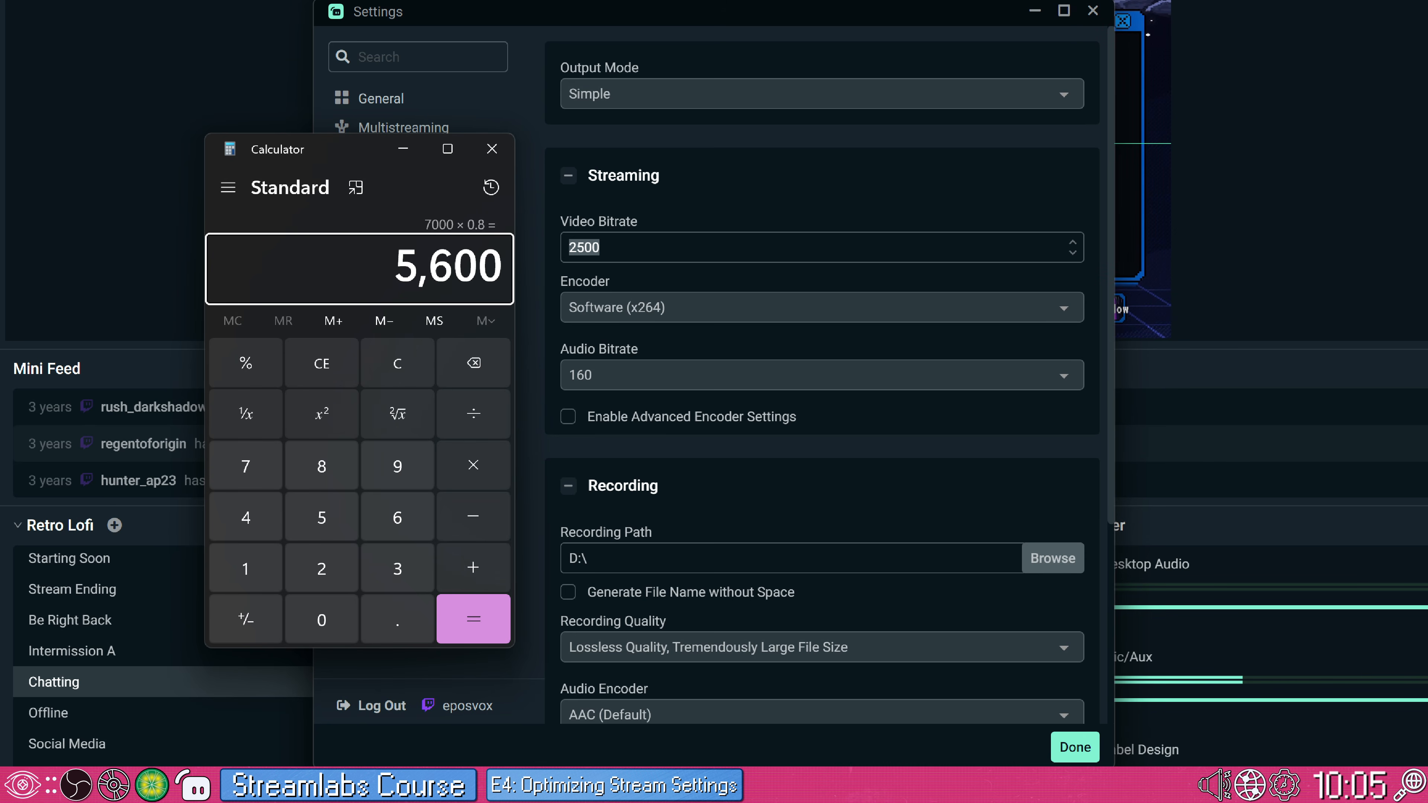
pyautogui.click(468, 220)
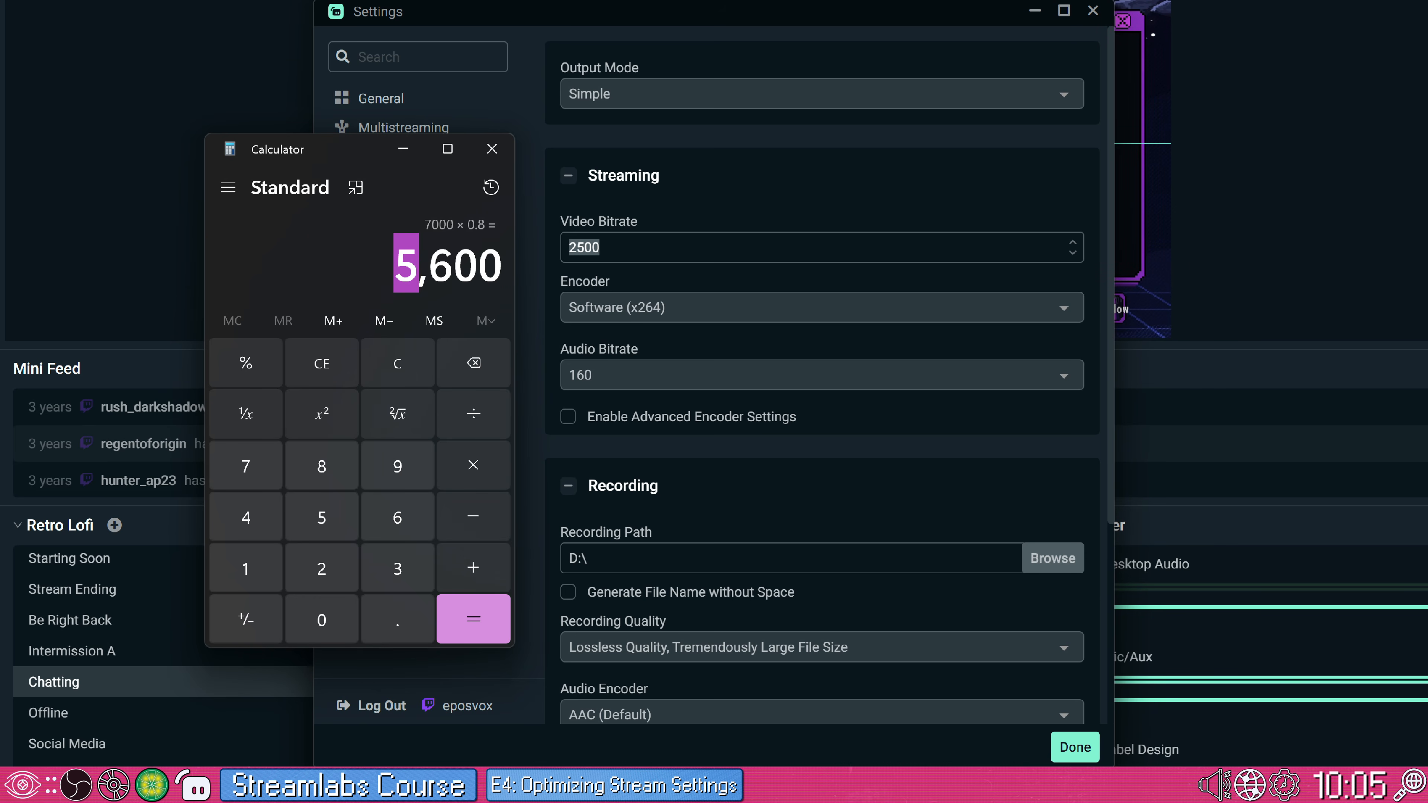
pyautogui.click(492, 148)
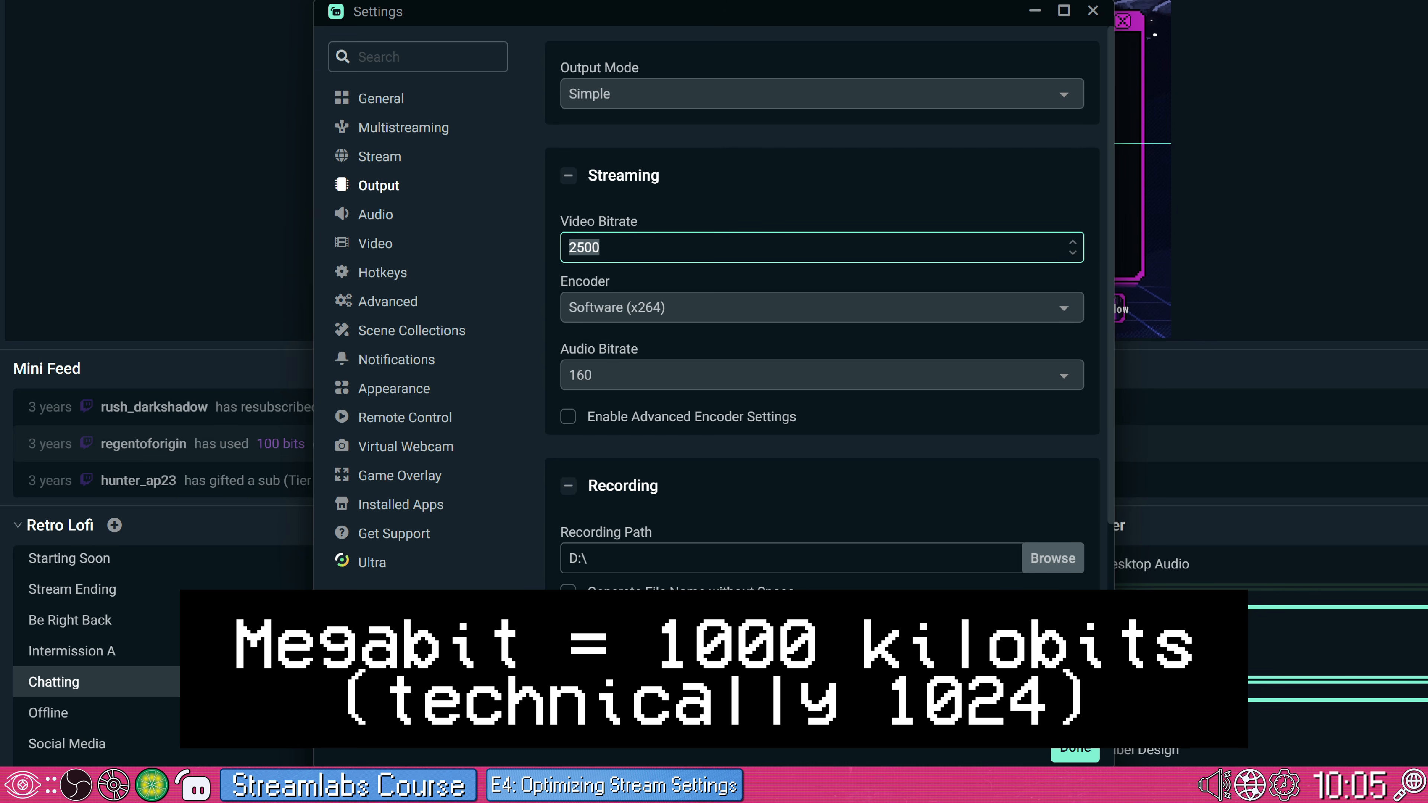
# - Set the streaming video bitrate to 5600 in the output settings
pyautogui.write('5600')
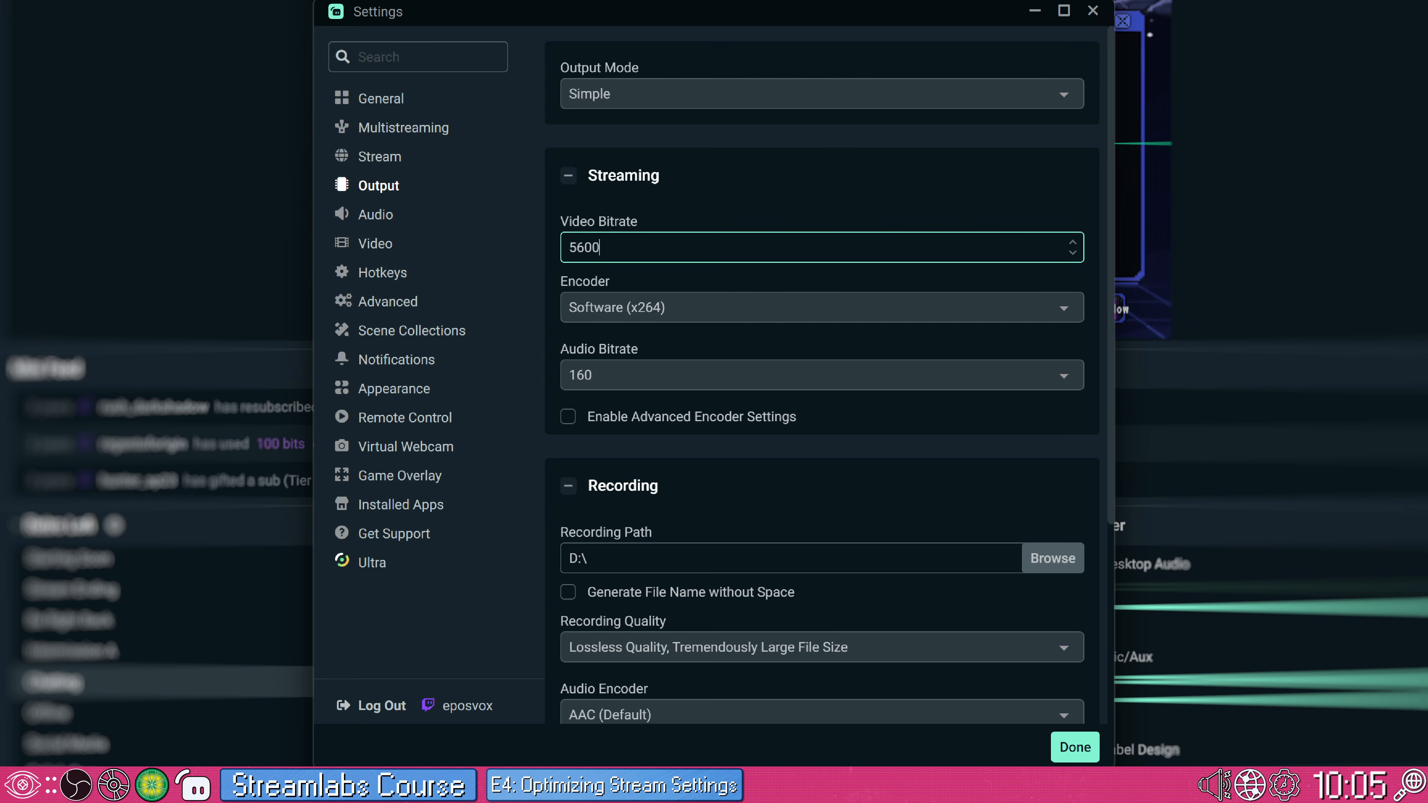
pyautogui.moveTo(612, 248); pyautogui.dragTo(481, 244)
pyautogui.click(613, 247)
pyautogui.moveTo(613, 248); pyautogui.dragTo(565, 248)
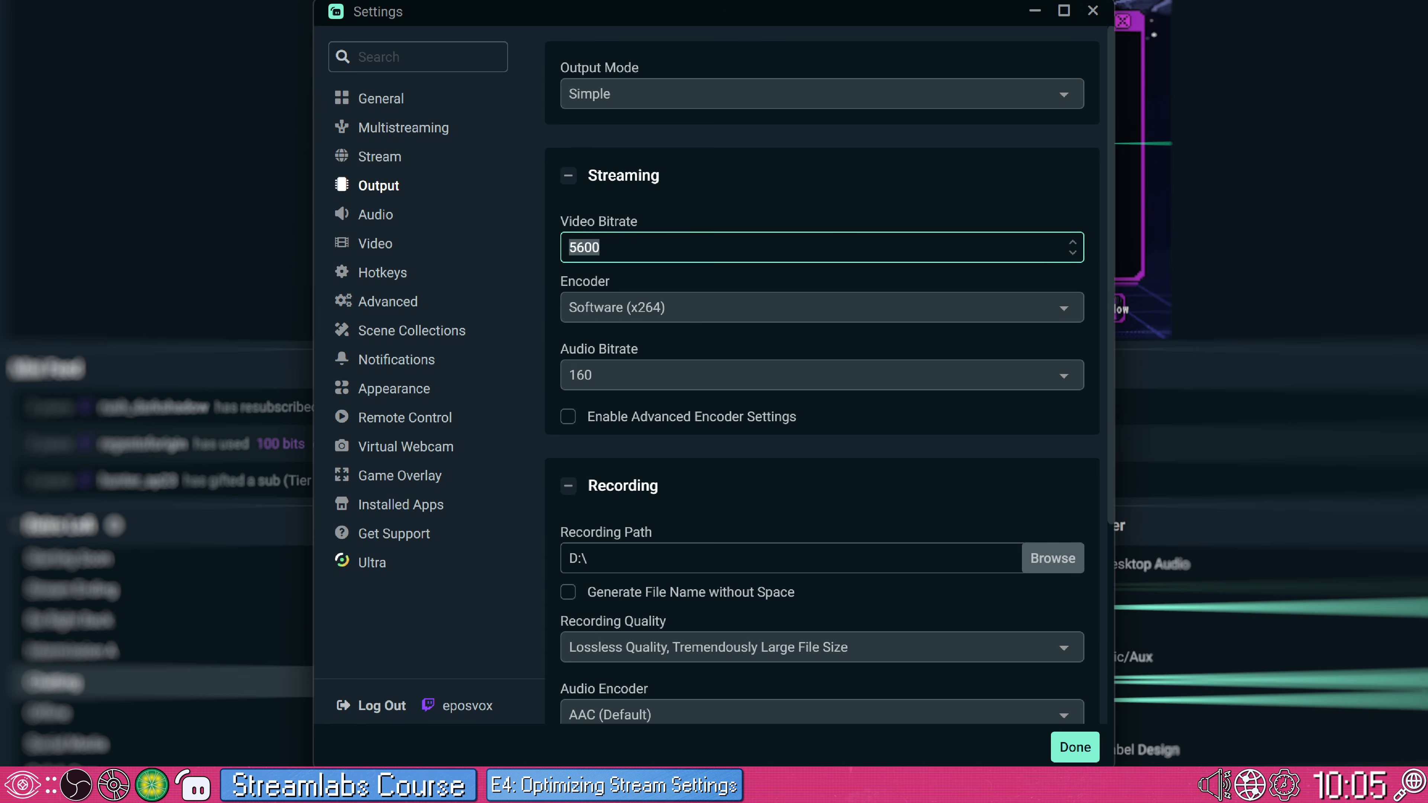
# - Set the output (scaled) resolution to 1280x720 in the video settings
pyautogui.click(376, 246)
pyautogui.click(601, 222)
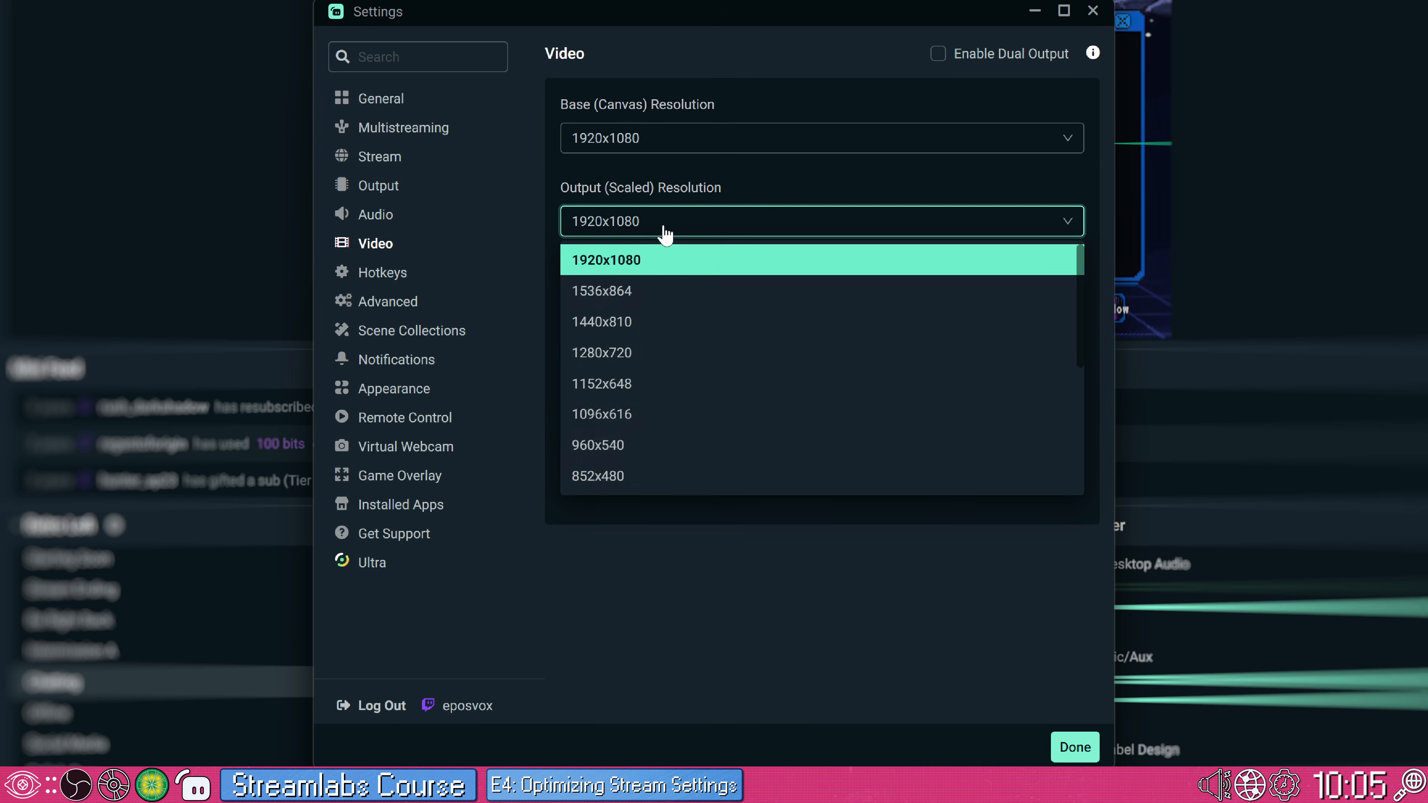
pyautogui.click(653, 353)
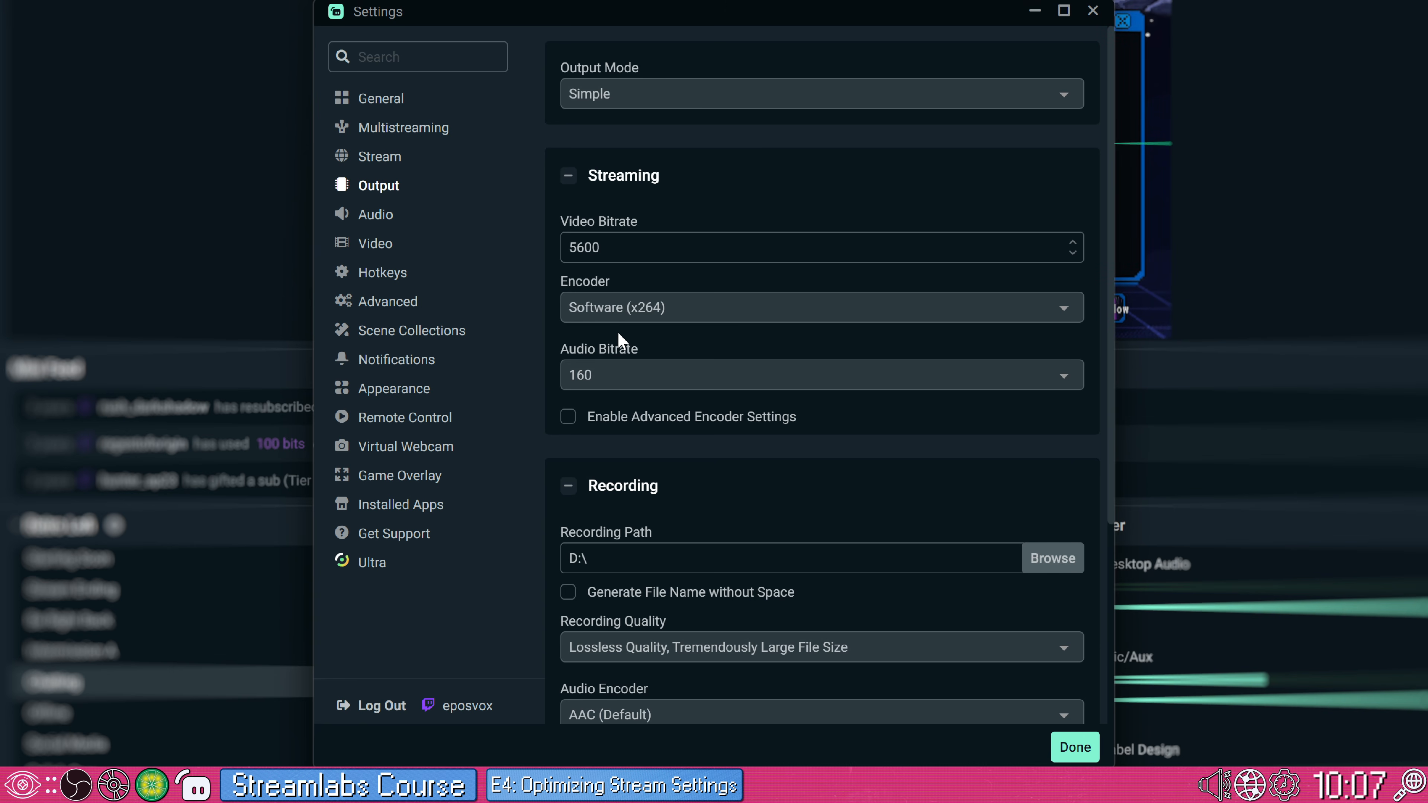
# - Review the available streaming encoders in the simple output settings, keeping Software (x264) selected
pyautogui.click(624, 316)
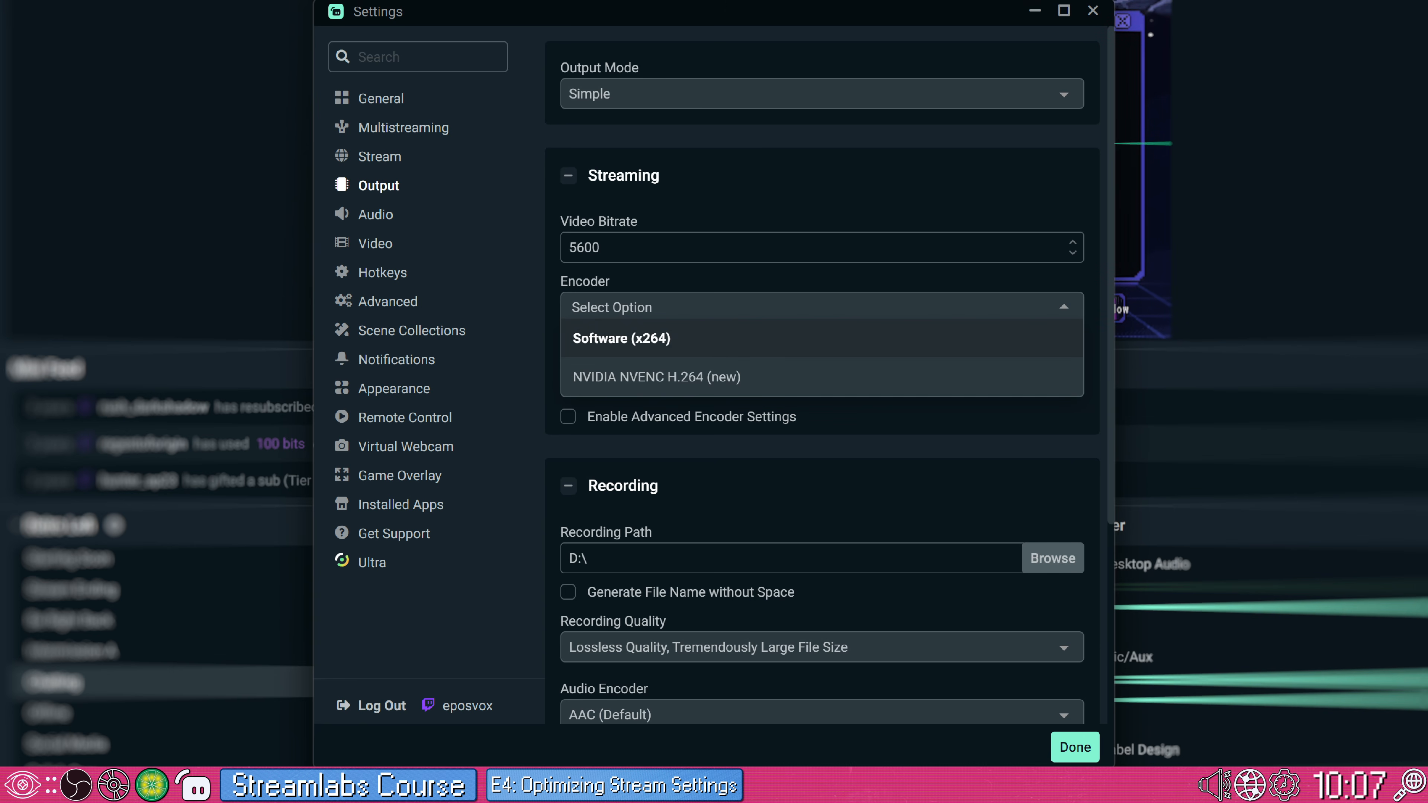
pyautogui.click(652, 284)
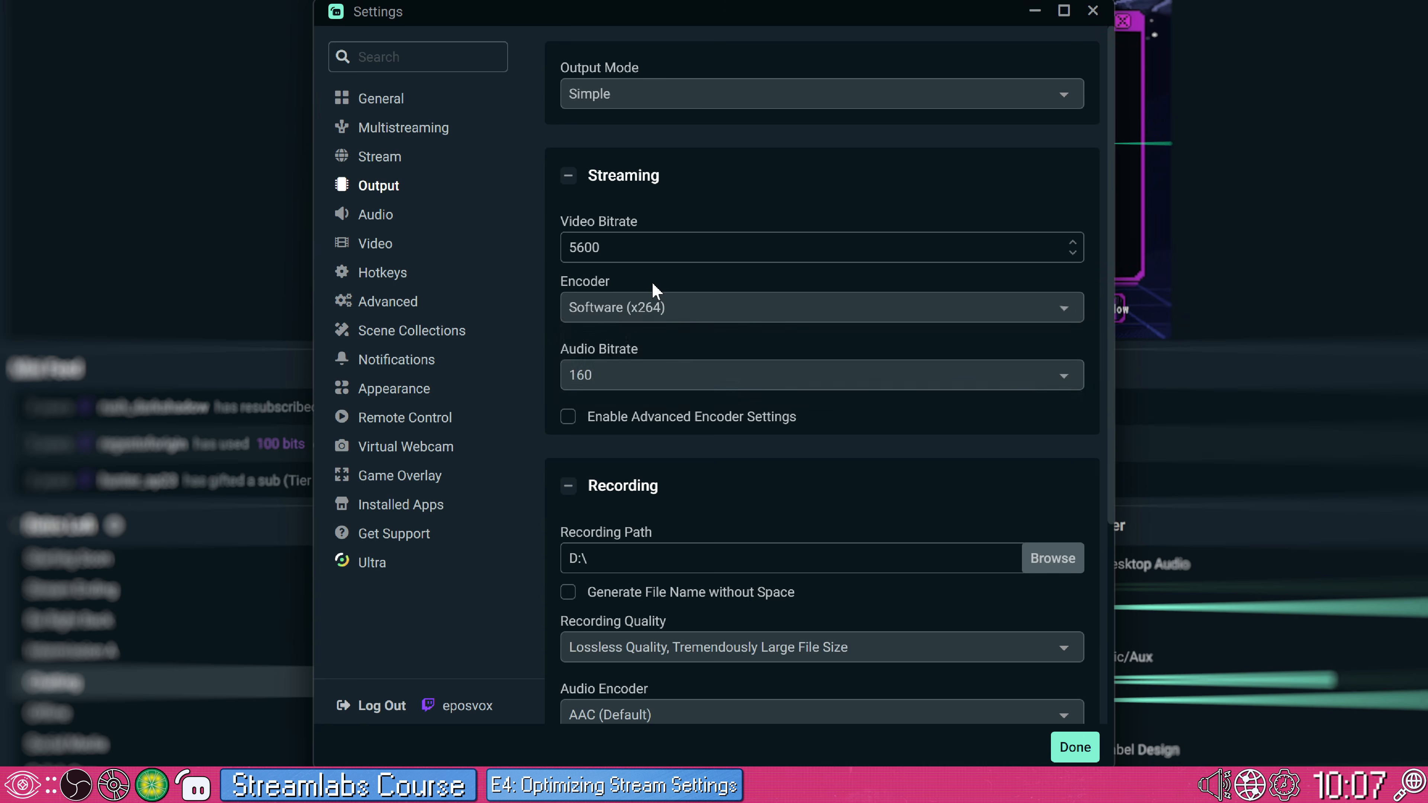
pyautogui.click(615, 315)
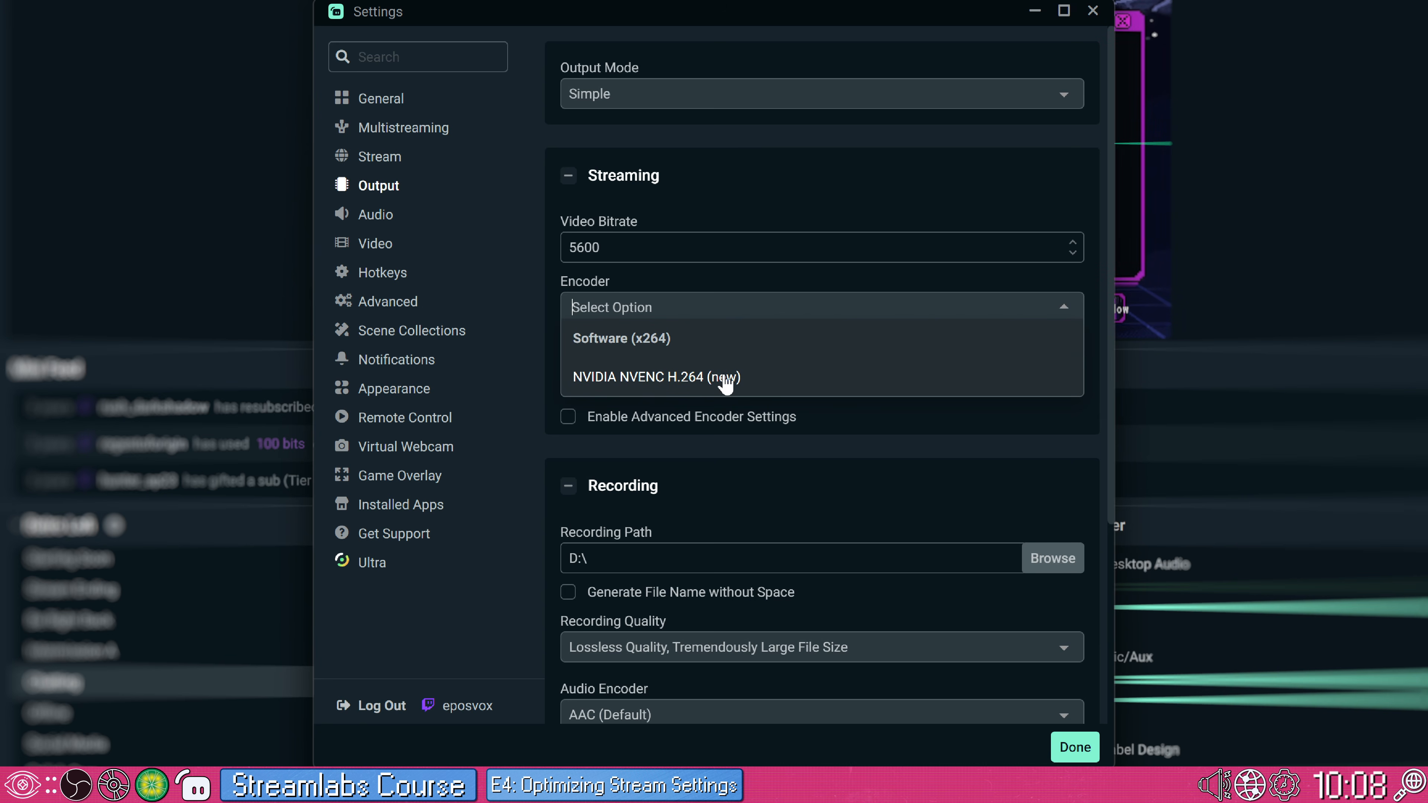
pyautogui.click(598, 280)
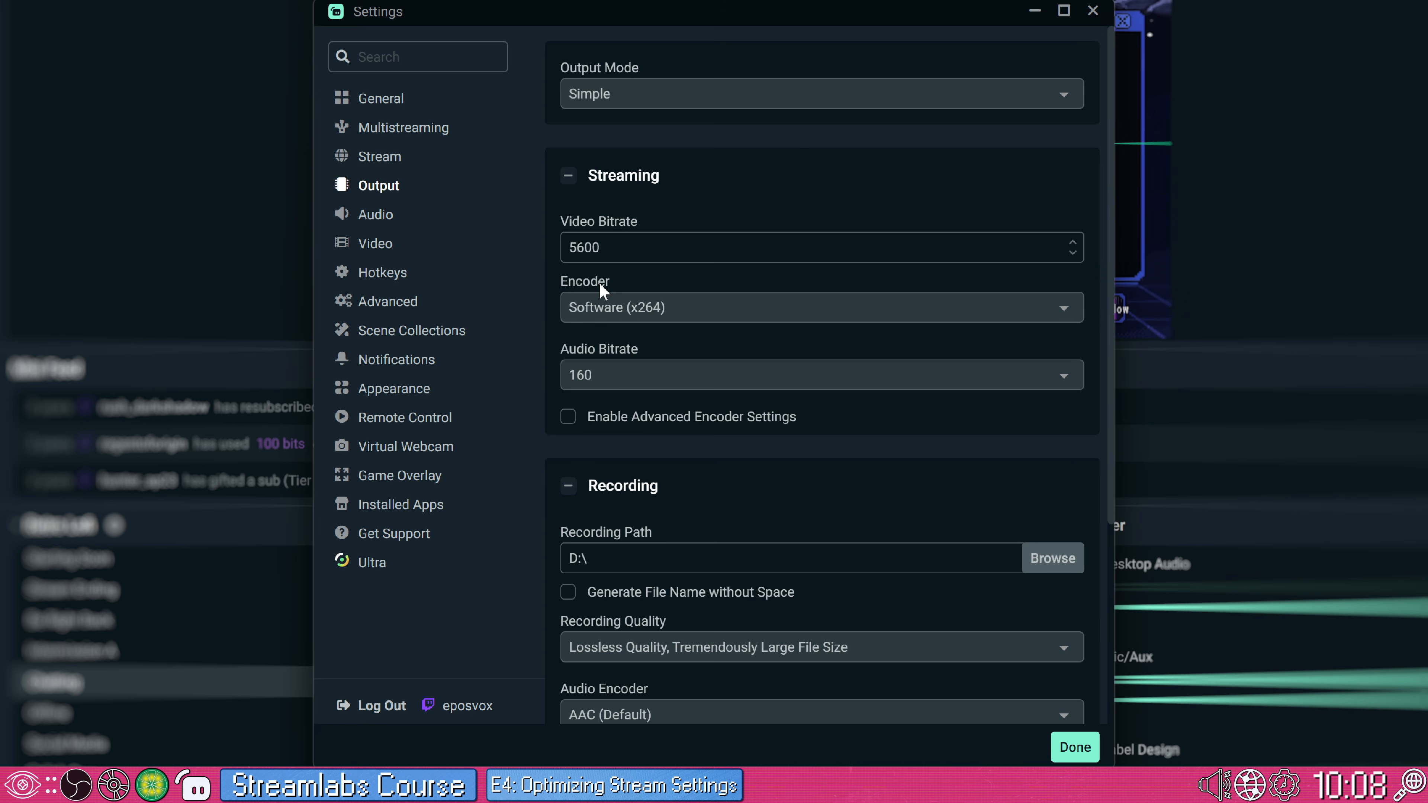
pyautogui.click(642, 305)
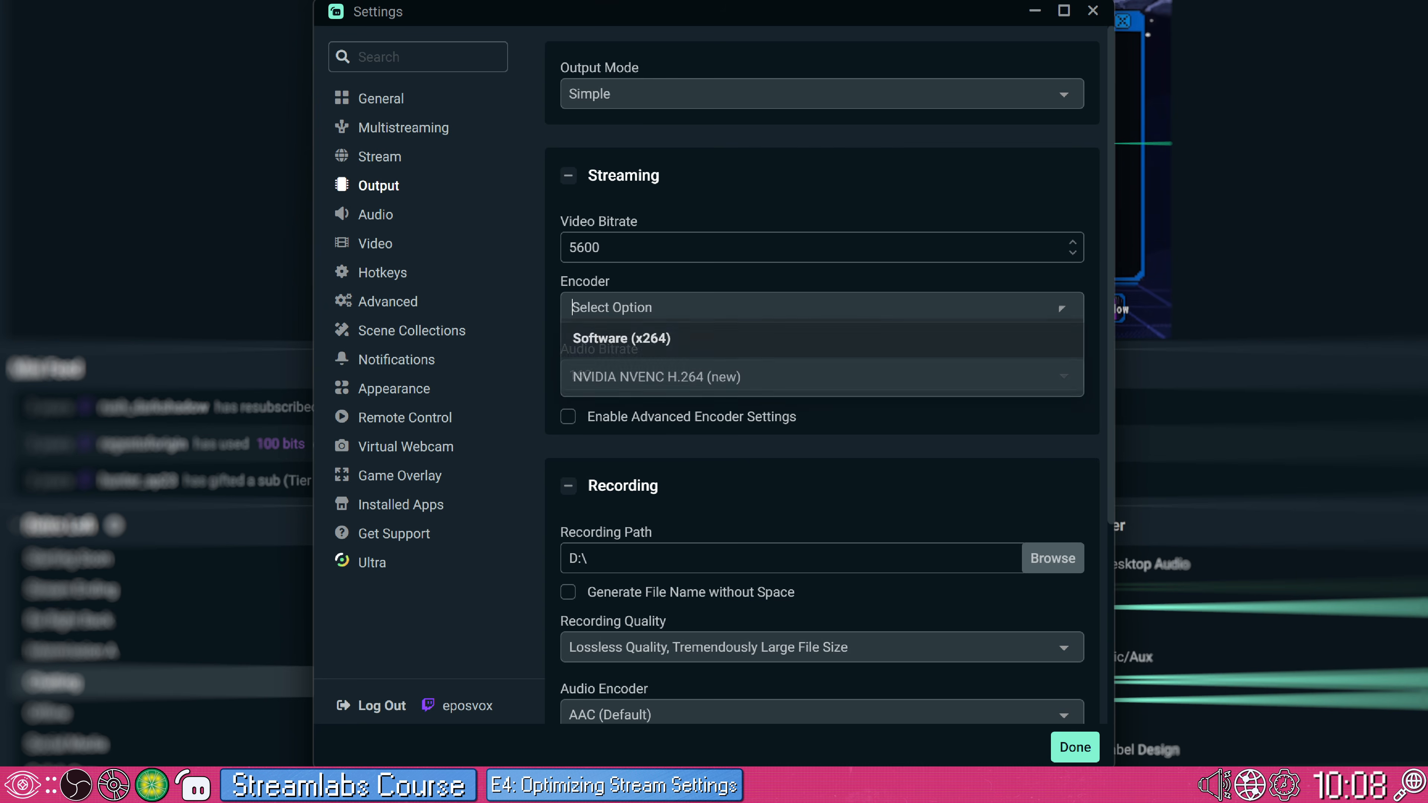
pyautogui.click(649, 338)
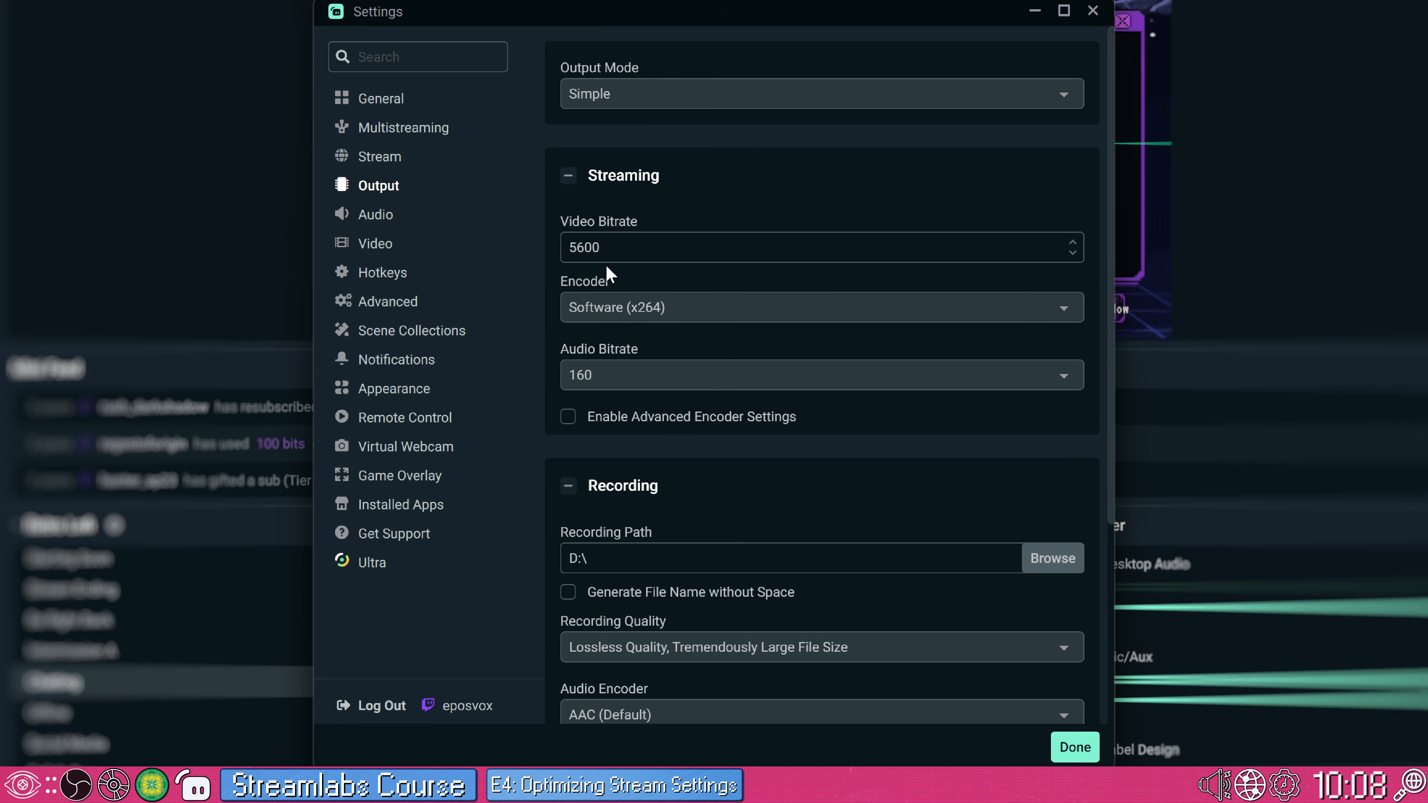
# - Try NVIDIA NVENC H.264 (new) as the simple-mode streaming encoder and switch back to Software (x264)
pyautogui.click(633, 307)
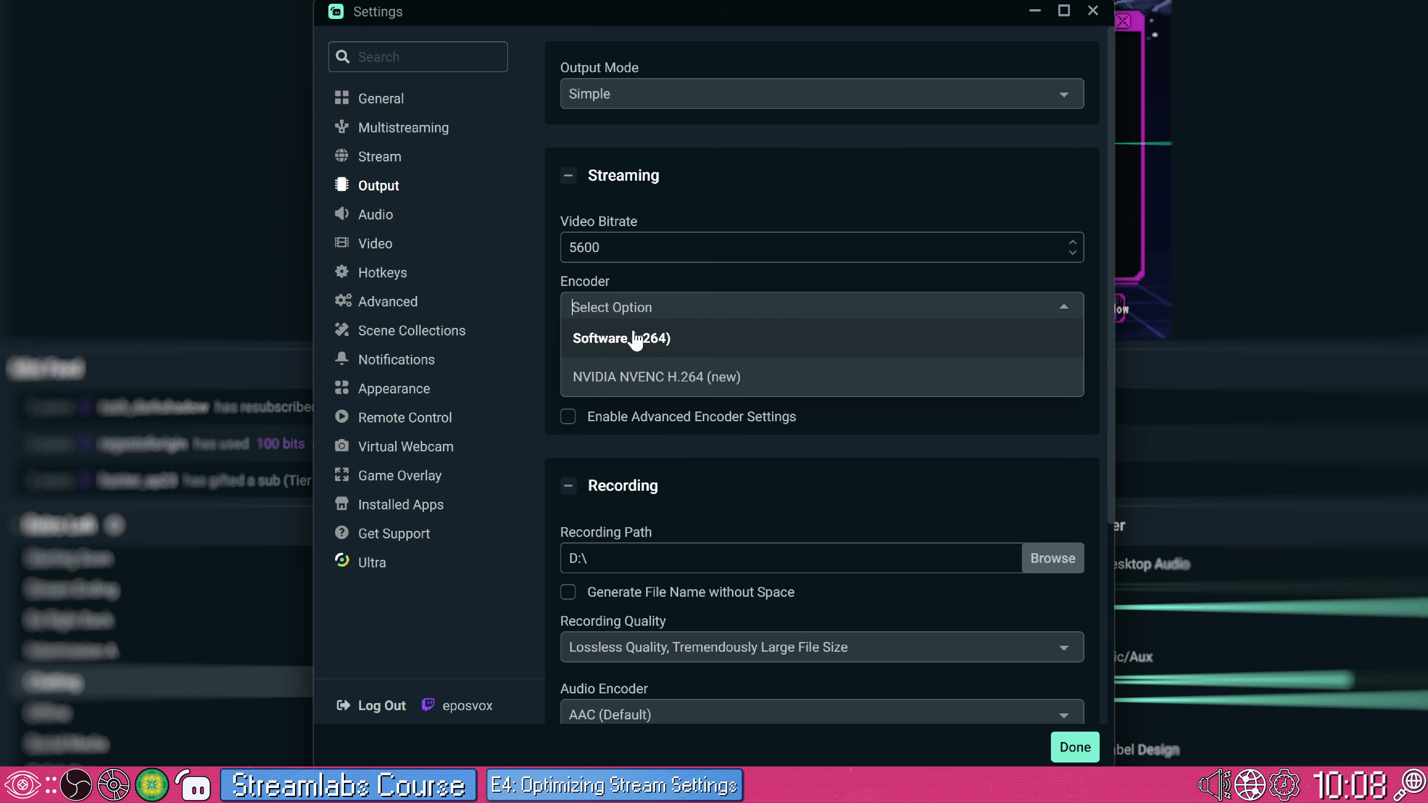
pyautogui.click(642, 377)
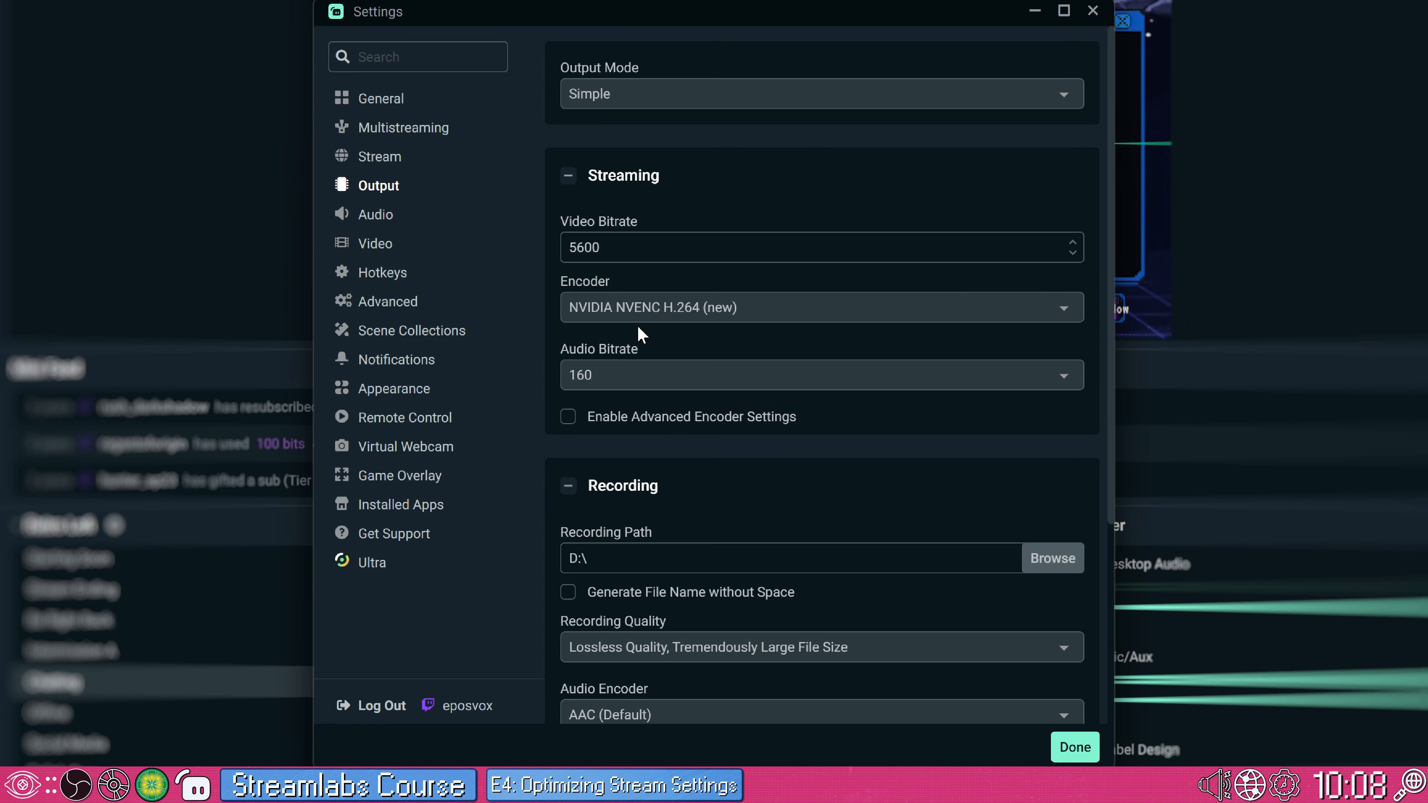
pyautogui.click(642, 310)
pyautogui.click(656, 337)
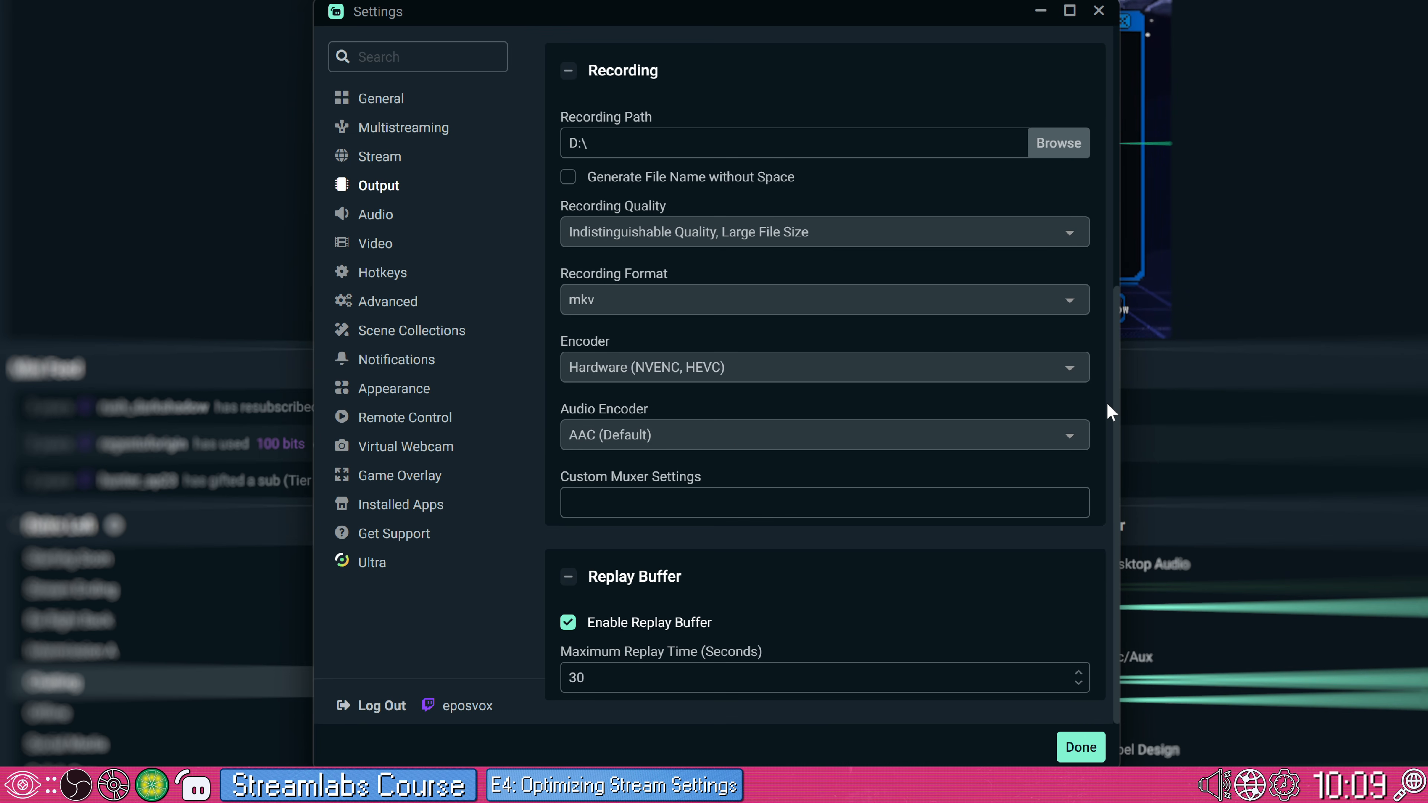
# - Switch the output mode to Advanced and look over its recording settings before returning to the streaming settings
pyautogui.scroll(5, 1109, 410)
pyautogui.scroll(1, 1109, 412)
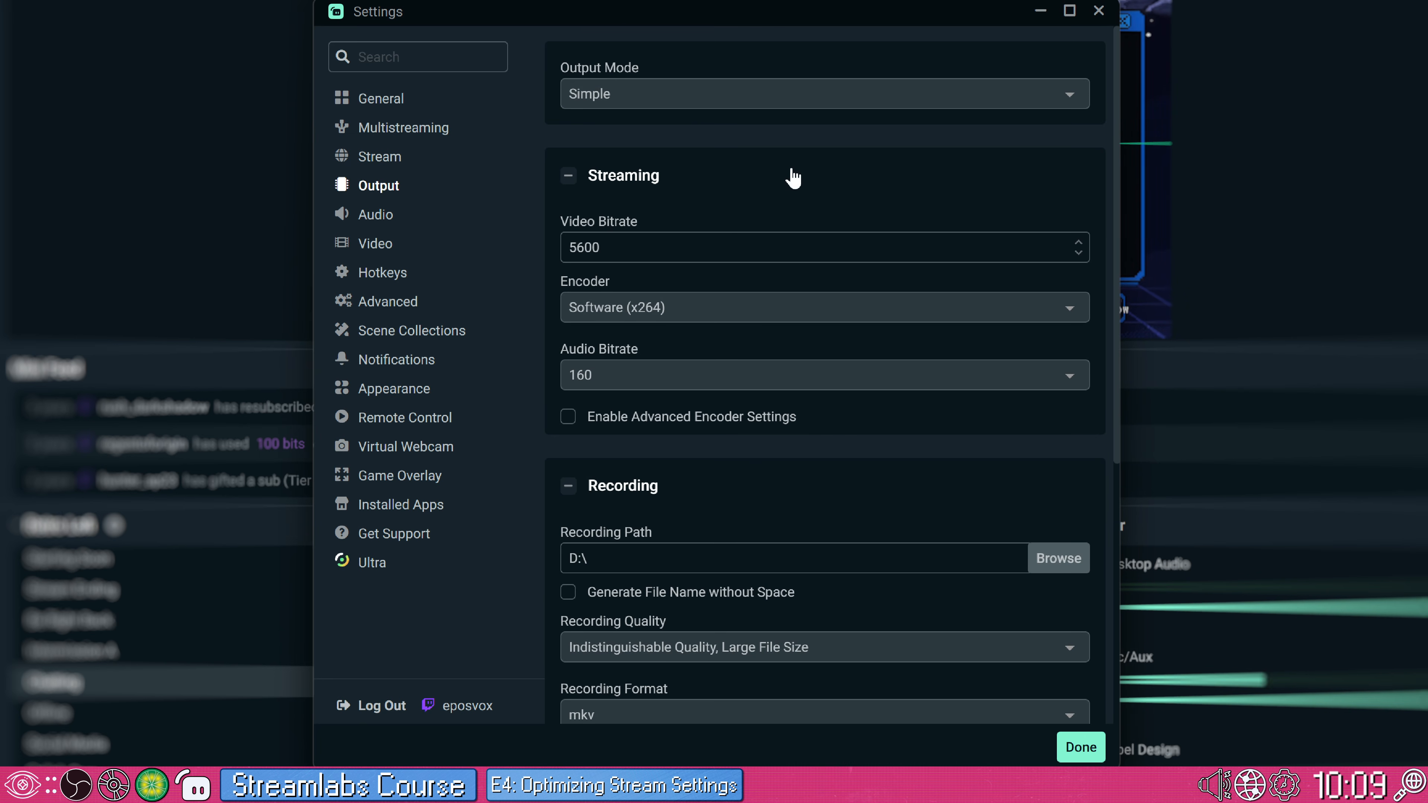
pyautogui.click(650, 96)
pyautogui.click(646, 164)
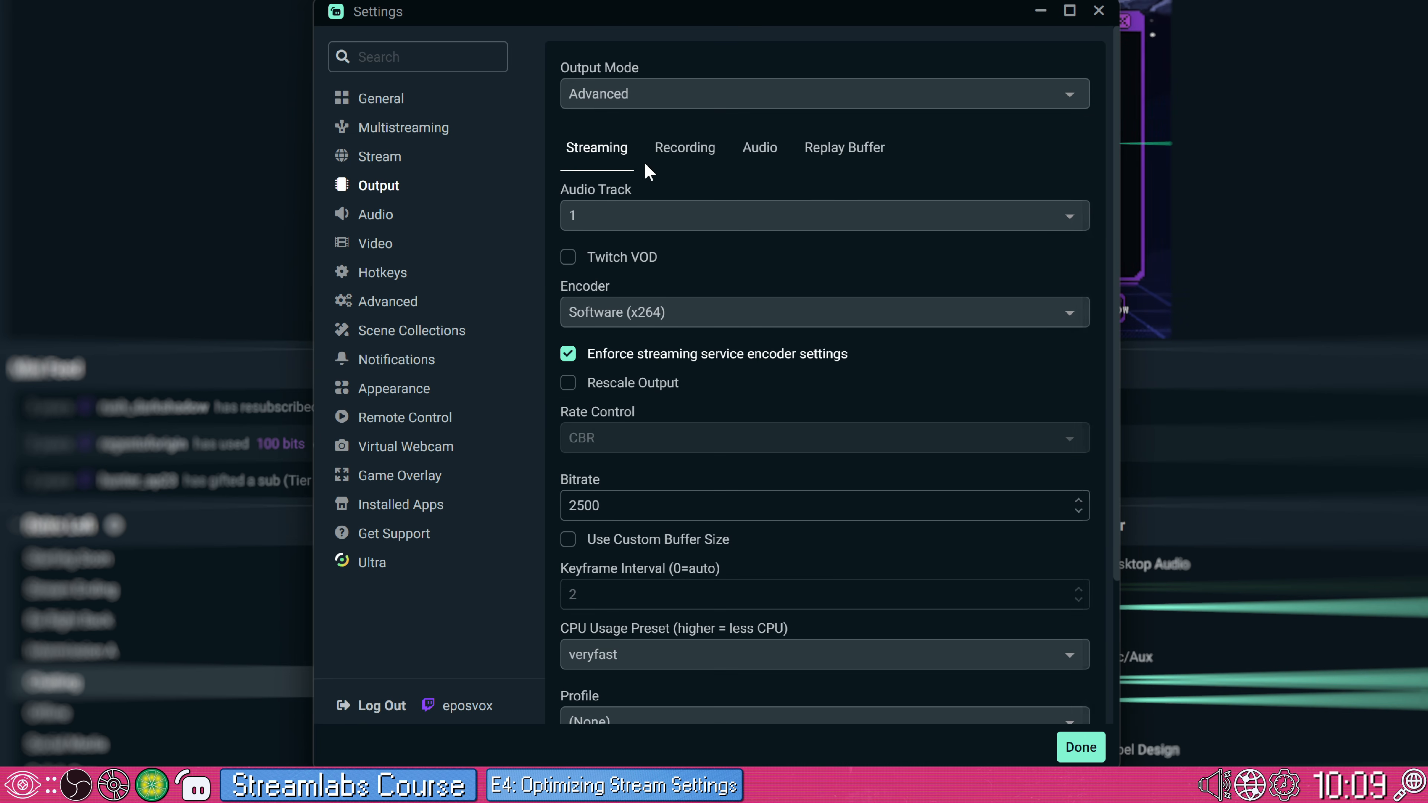
pyautogui.click(689, 150)
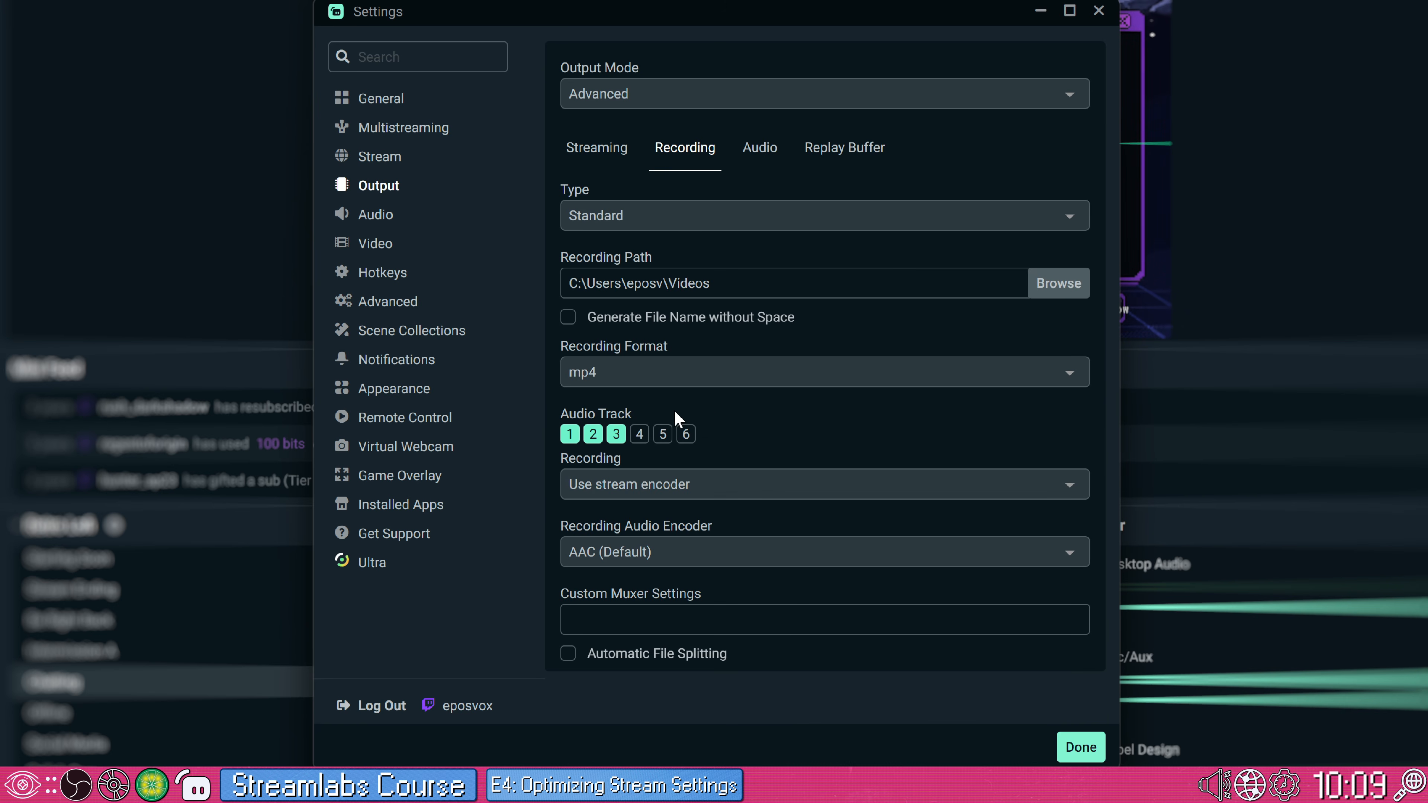
pyautogui.click(627, 147)
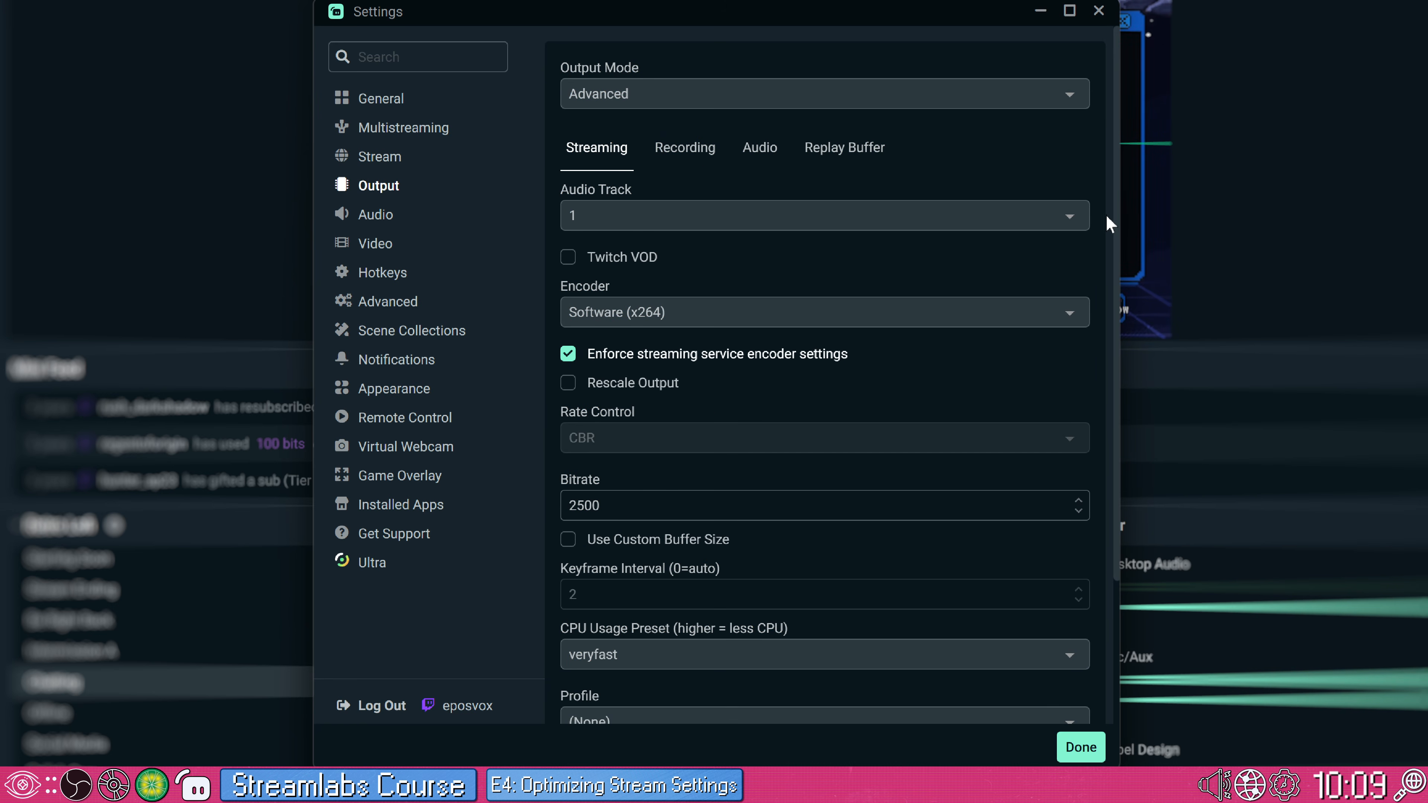
# - Set the advanced streaming encoder to NVIDIA NVENC H.264 (new) with a bitrate of 5600
pyautogui.click(793, 325)
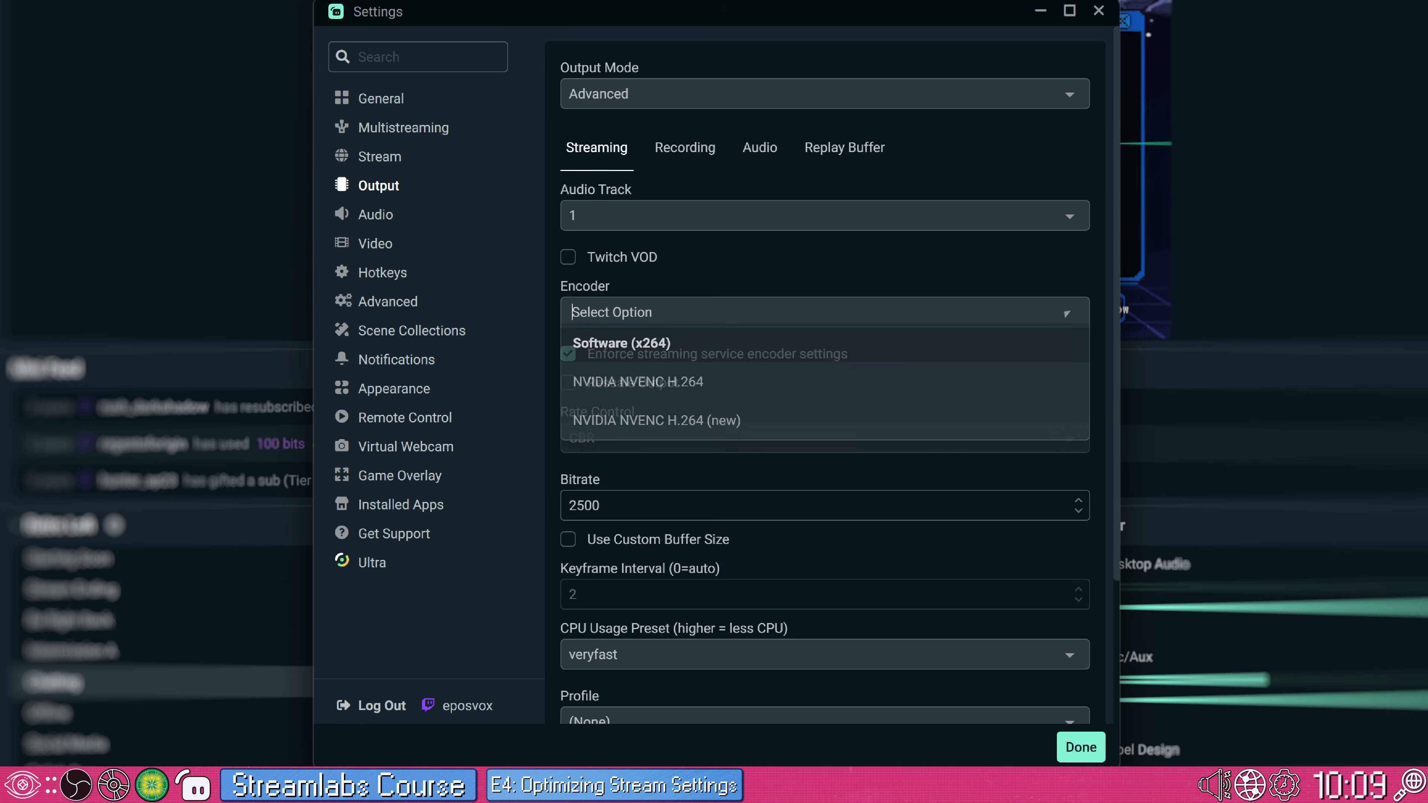
pyautogui.click(697, 414)
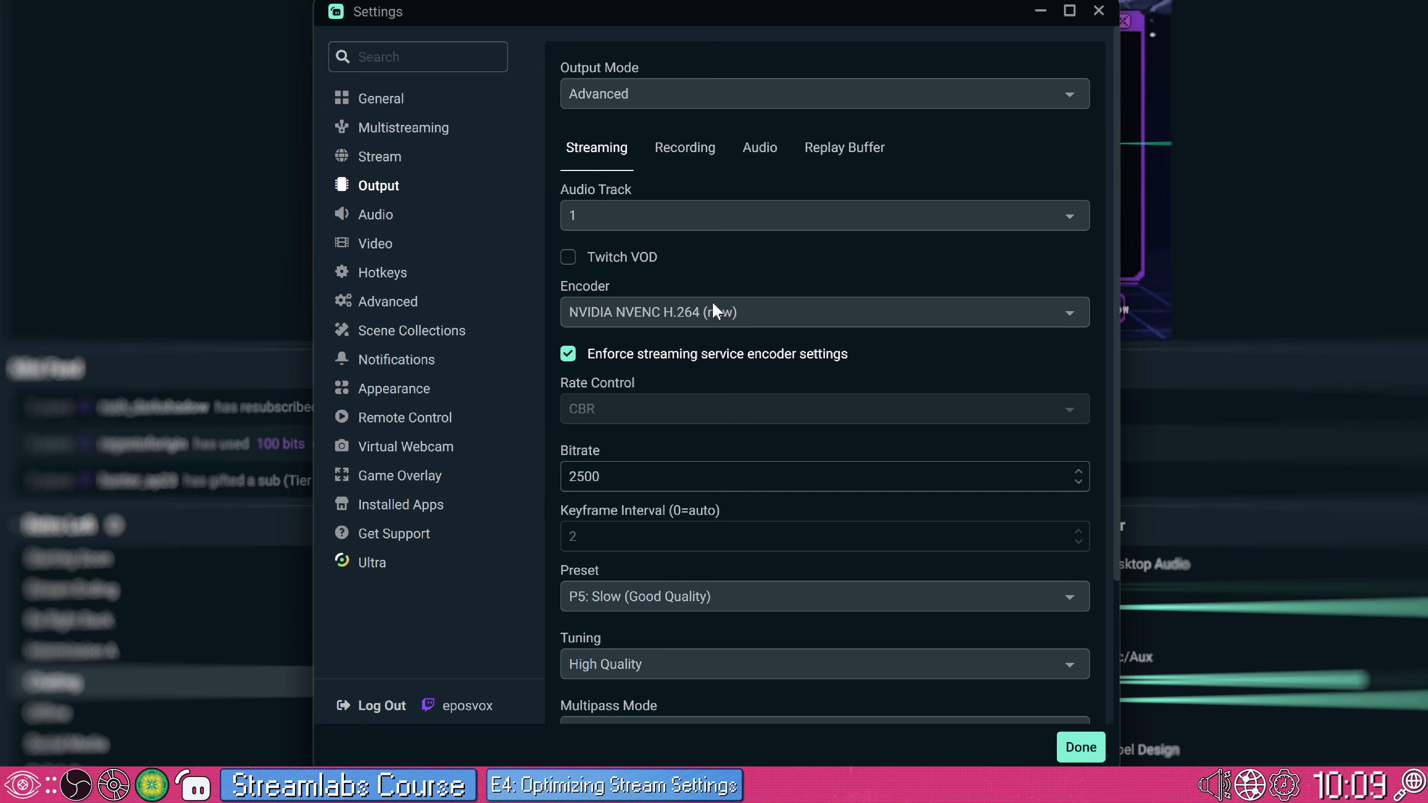
pyautogui.click(618, 476)
pyautogui.hotkey('ctrl', 'a')
pyautogui.write('5600')
# - Set the NVENC encoder preset to P6: Slower (Better Quality) and enable Look-ahead
pyautogui.moveTo(1119, 349); pyautogui.dragTo(1086, 500)
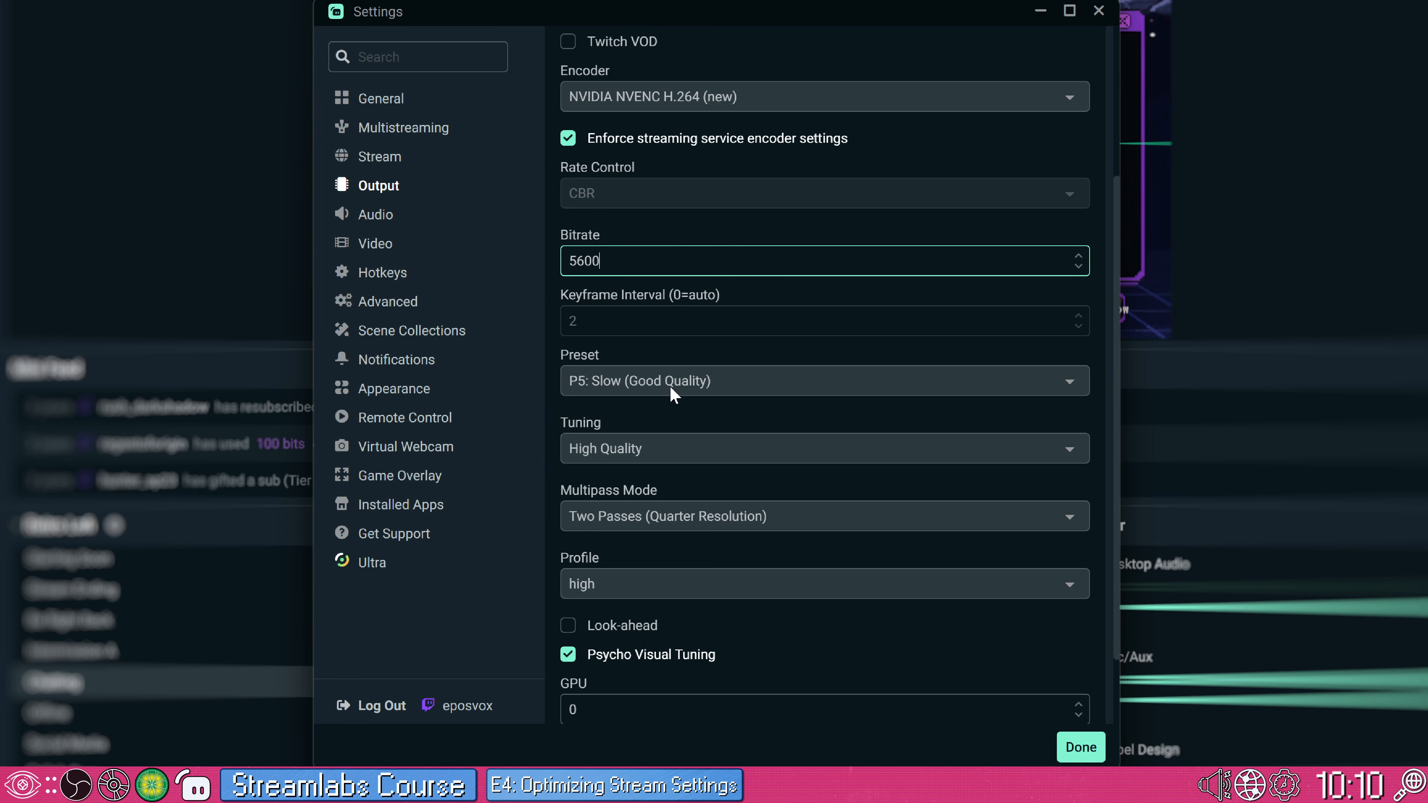
pyautogui.click(705, 392)
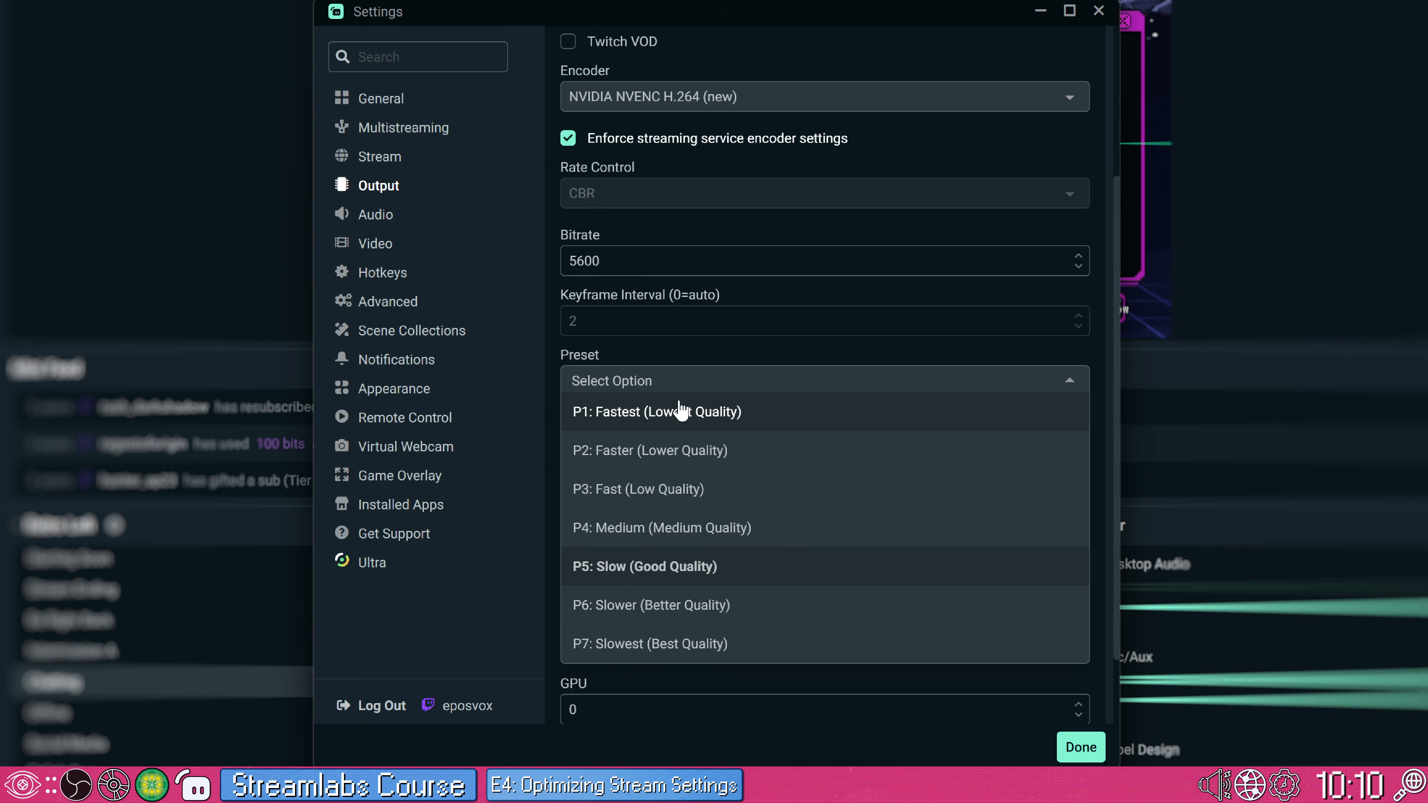
pyautogui.click(713, 646)
pyautogui.click(703, 381)
pyautogui.click(671, 608)
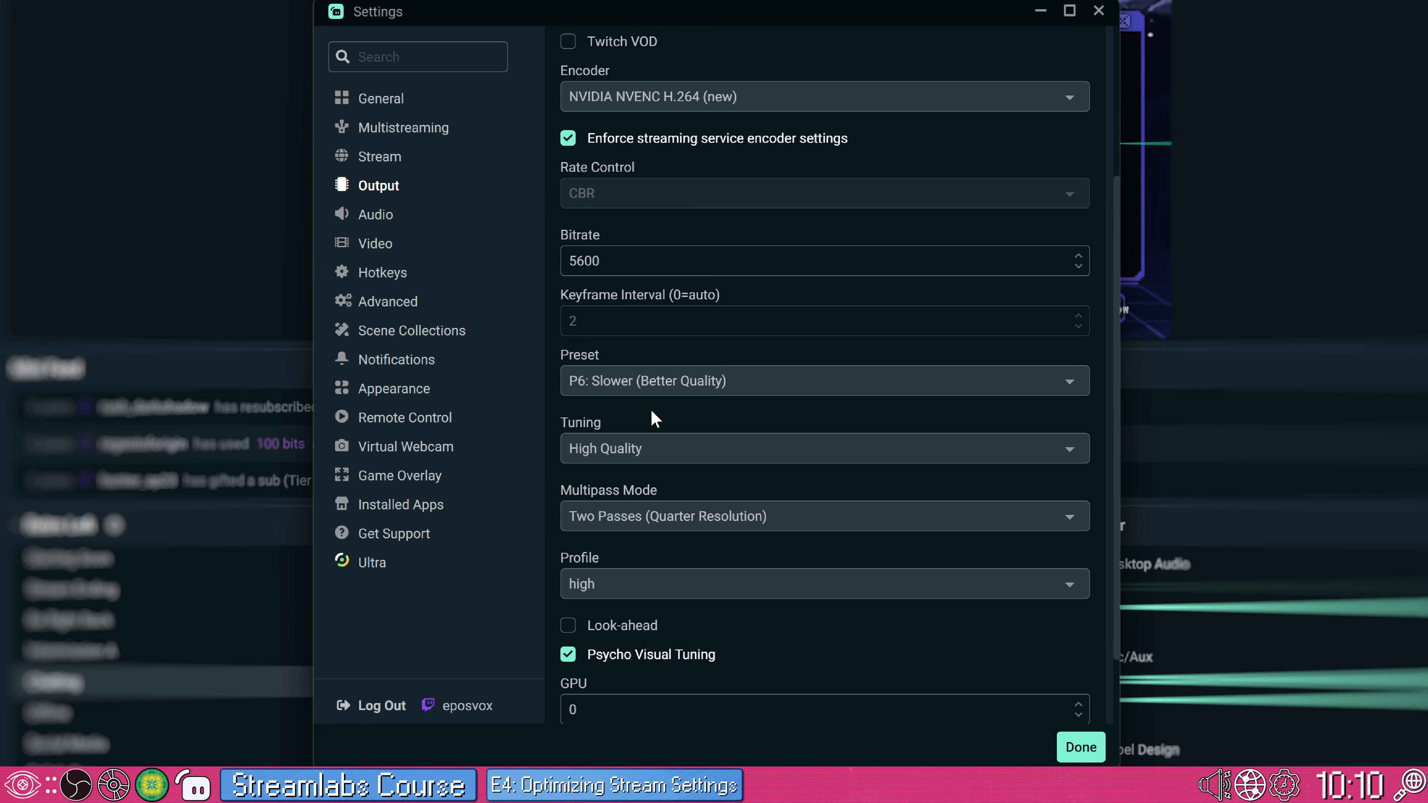
pyautogui.click(624, 629)
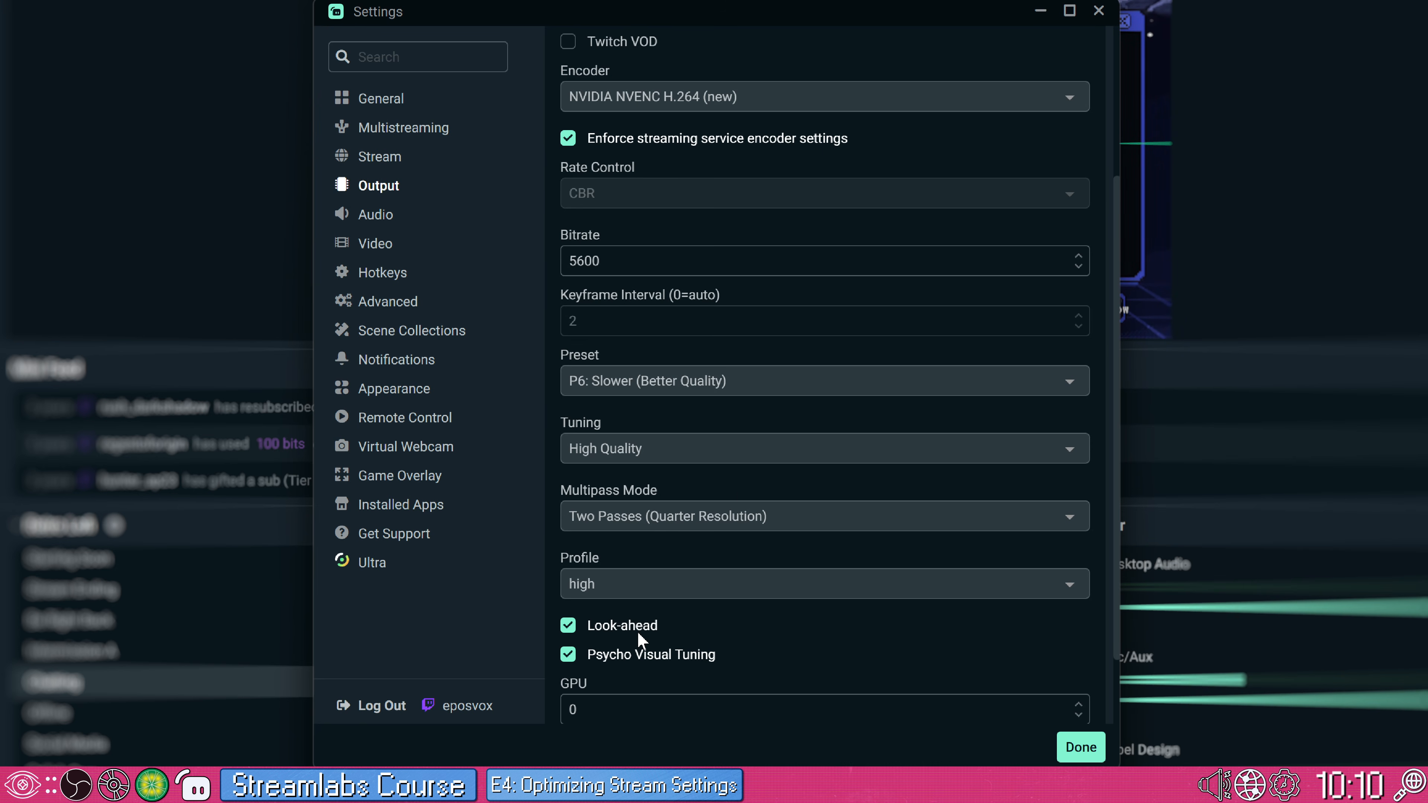
# - Look over the remaining streaming and audio track settings, and save and close the settings window
pyautogui.scroll(-3, 709, 649)
pyautogui.scroll(5, 702, 647)
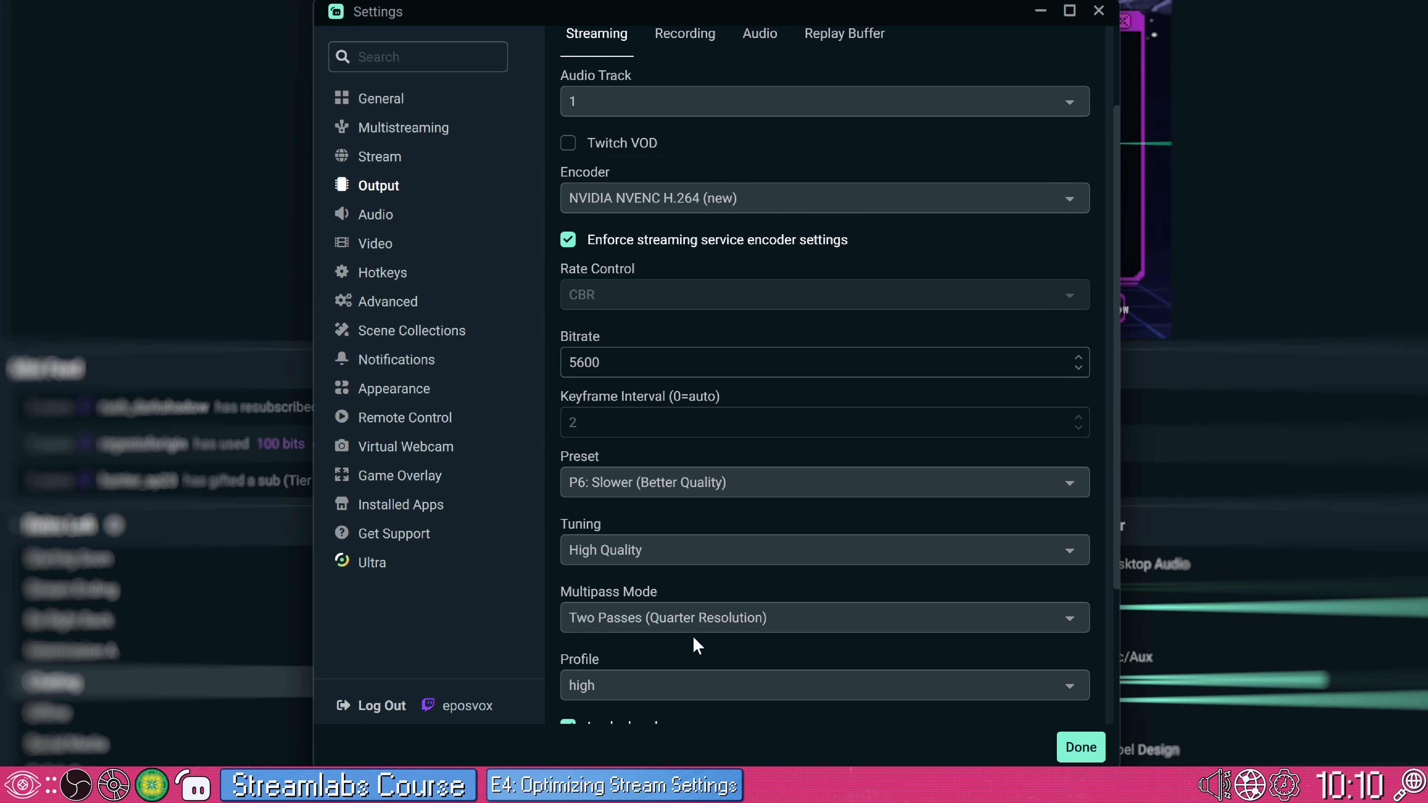
pyautogui.scroll(2, 678, 526)
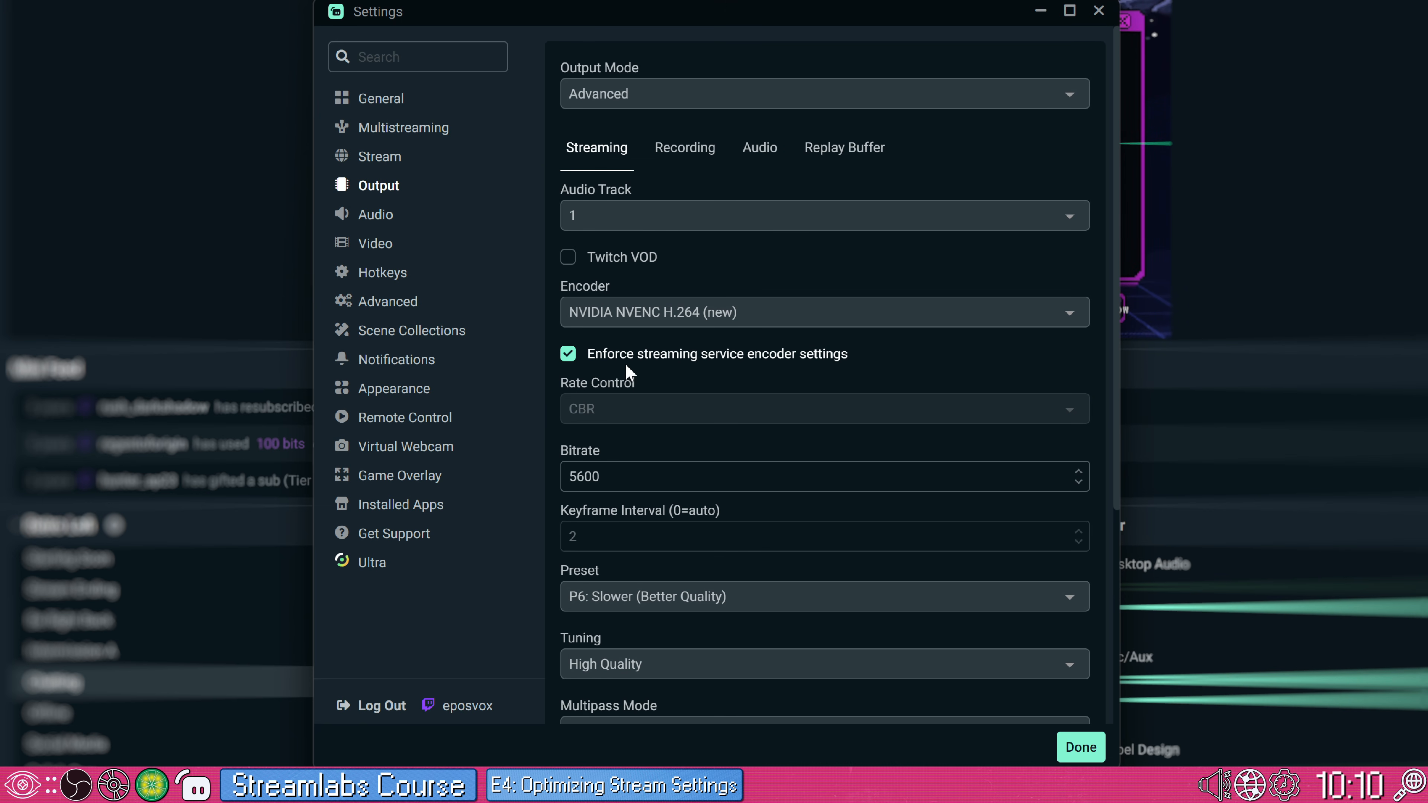
pyautogui.click(760, 147)
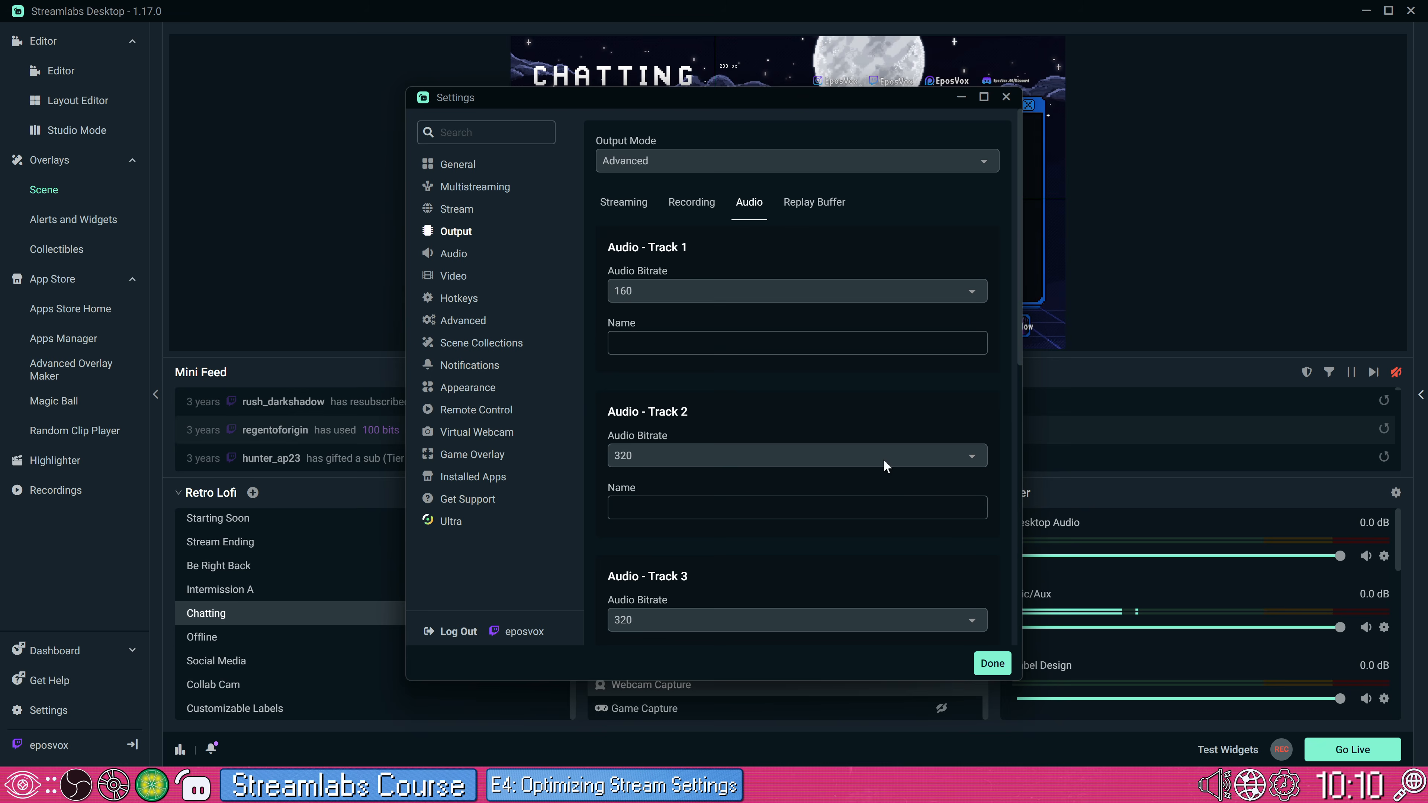
pyautogui.click(989, 663)
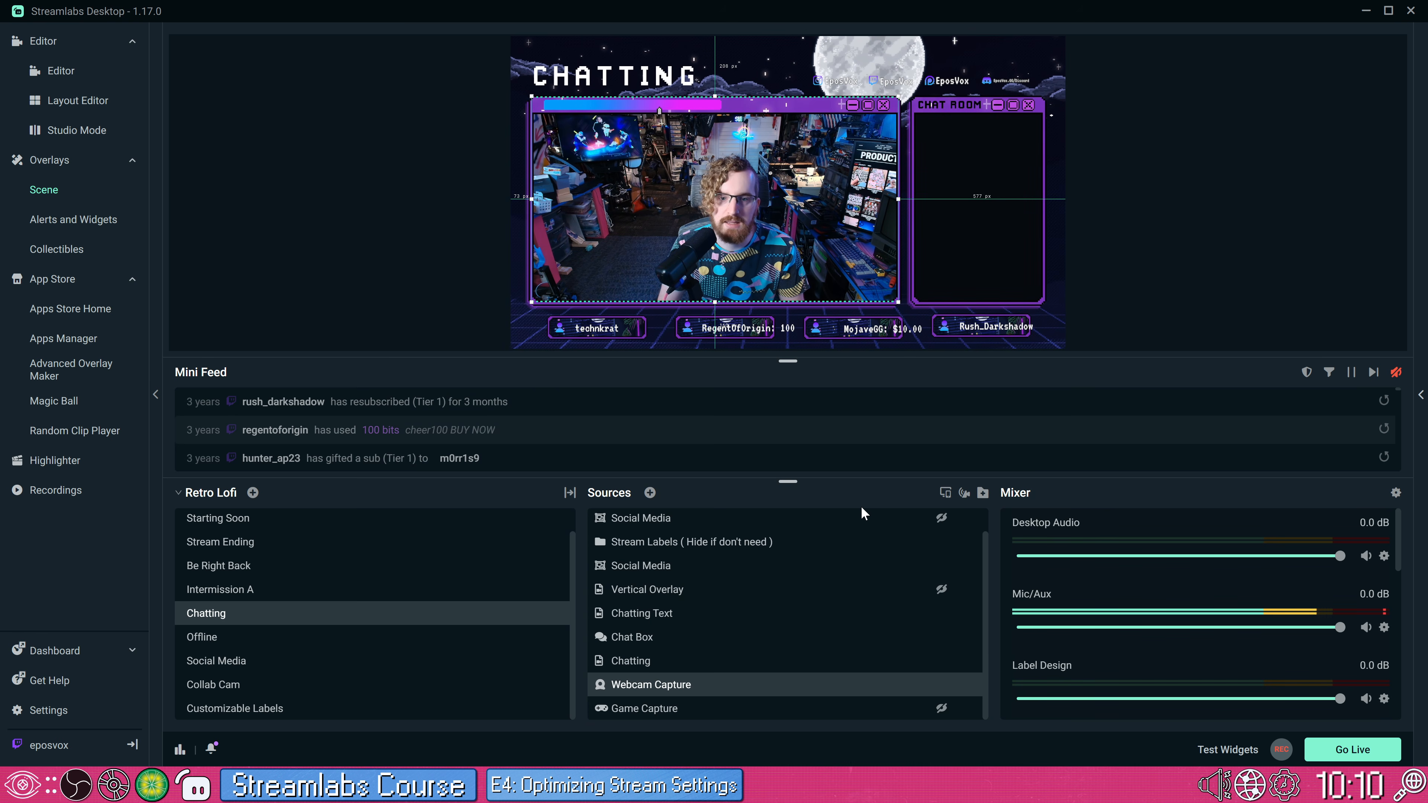